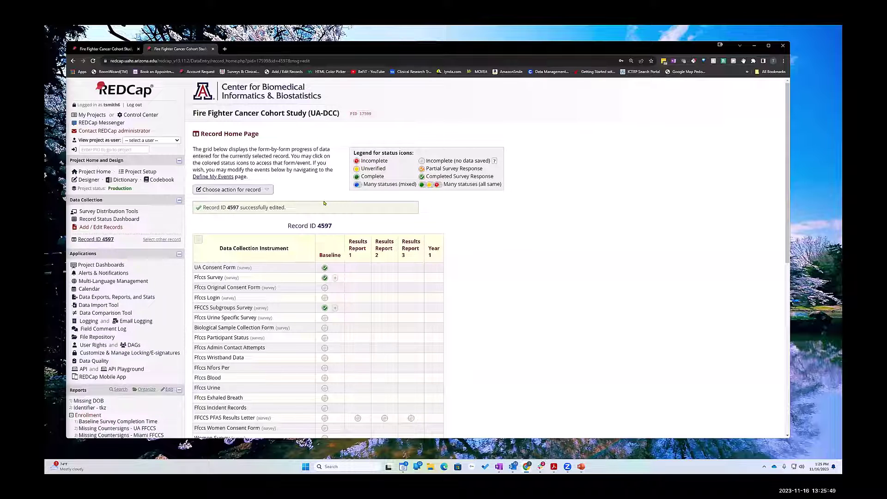
# In Project Setup's Additional customizations, confirm consent_identifier is still the Secondary Unique Field
pyautogui.click(135, 172)
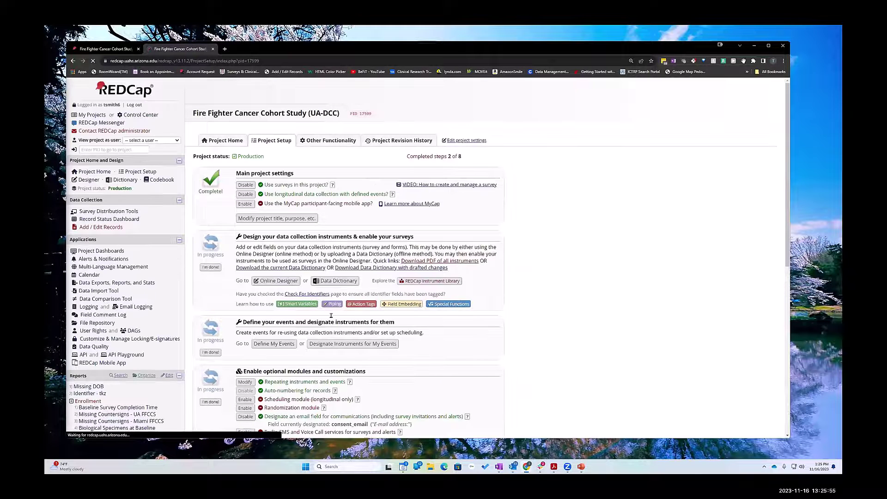
pyautogui.scroll(-2, 287, 319)
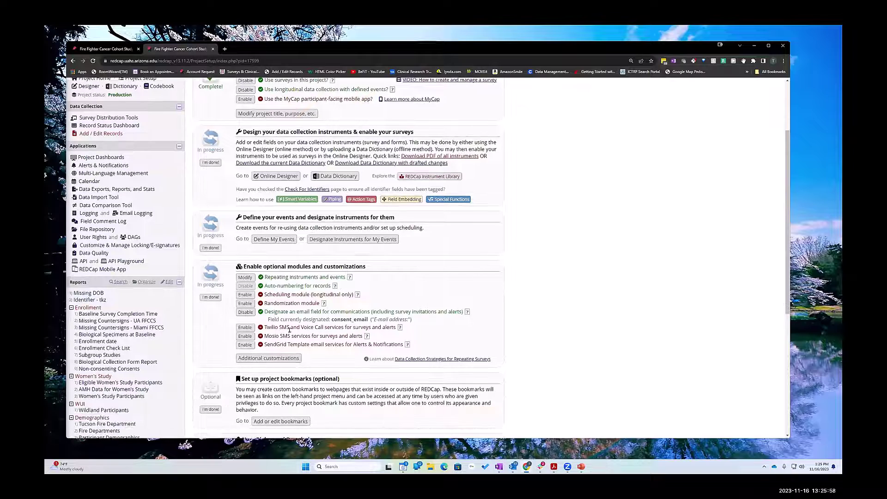
pyautogui.click(277, 360)
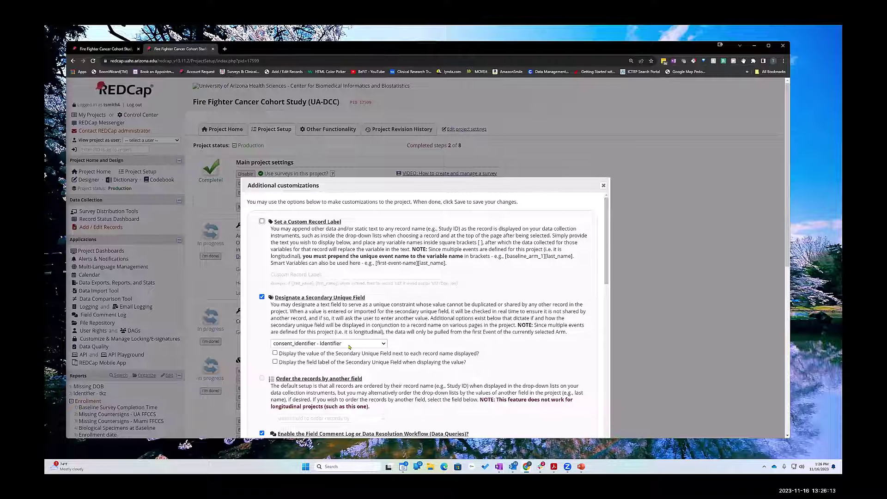
pyautogui.click(385, 344)
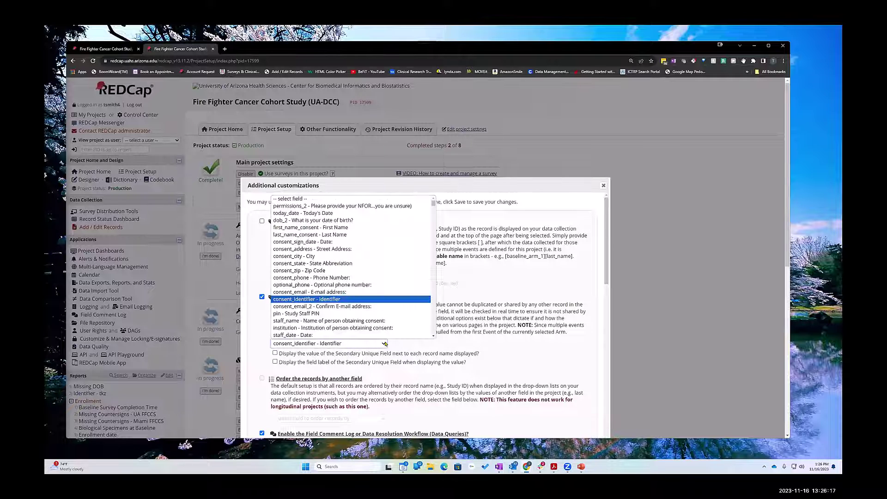
pyautogui.click(439, 358)
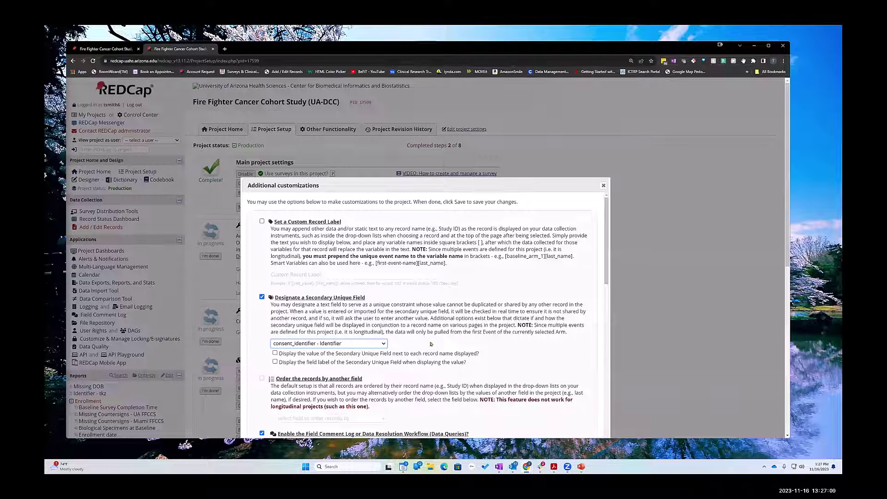
# Close the customizations dialog and open the UA Consent Form in the Online Designer
pyautogui.click(604, 186)
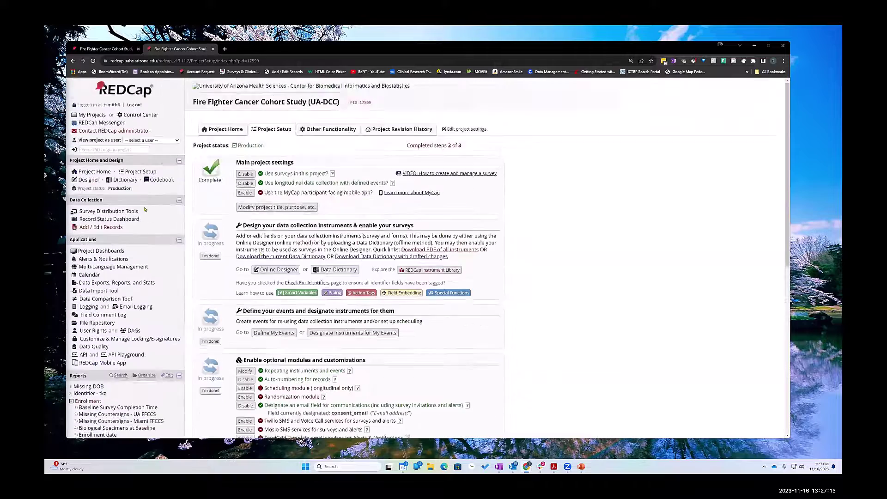
pyautogui.click(89, 180)
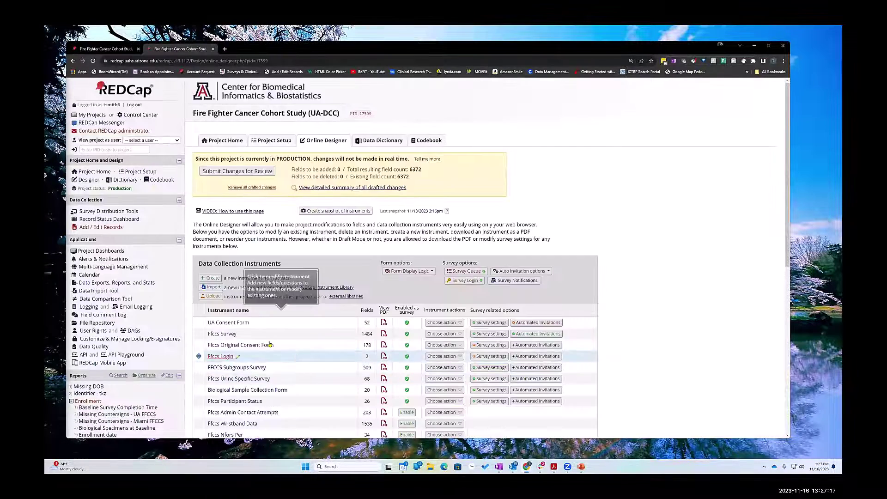
pyautogui.click(219, 324)
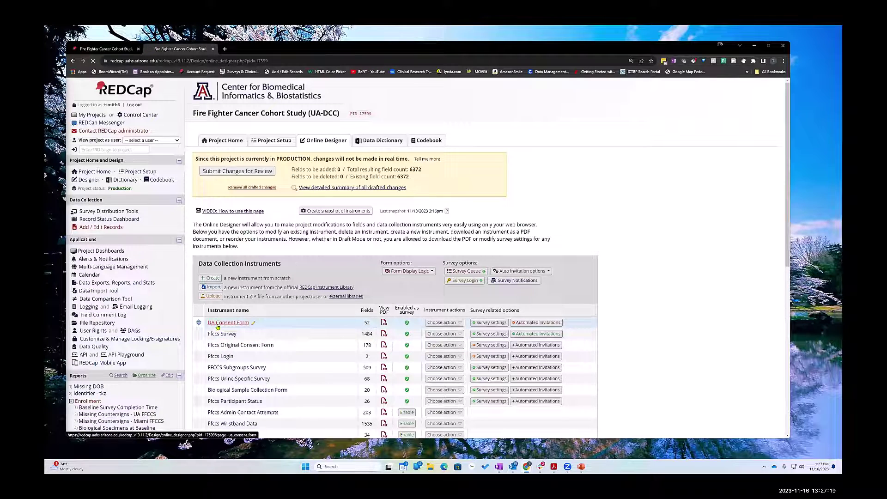
pyautogui.scroll(-5, 309, 326)
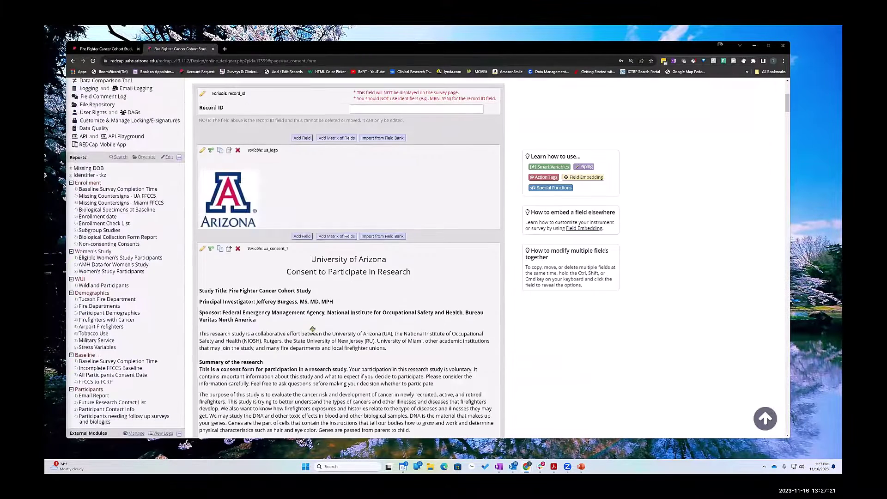
pyautogui.scroll(-15, 309, 326)
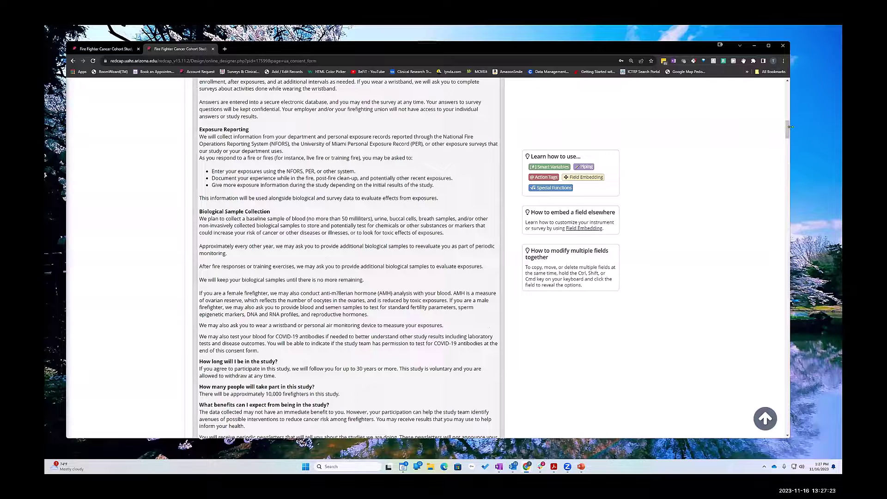
pyautogui.moveTo(791, 126); pyautogui.dragTo(759, 397)
pyautogui.scroll(3, 760, 397)
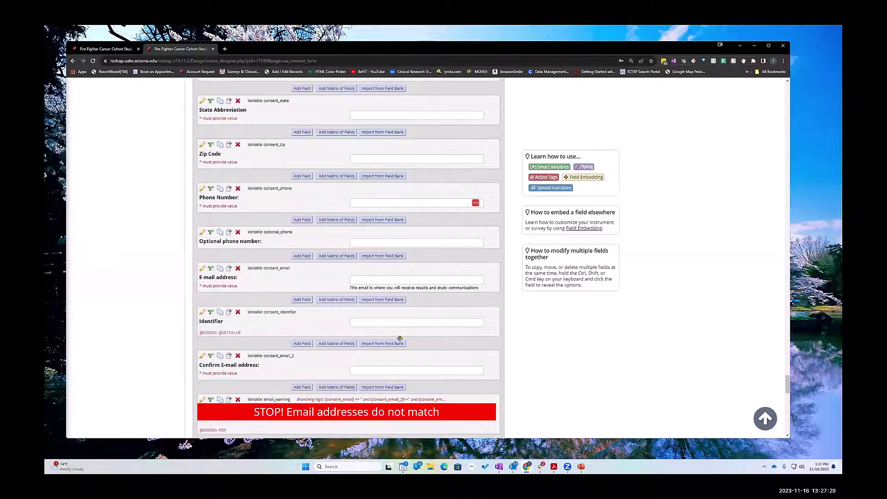
pyautogui.scroll(-15, 280, 187)
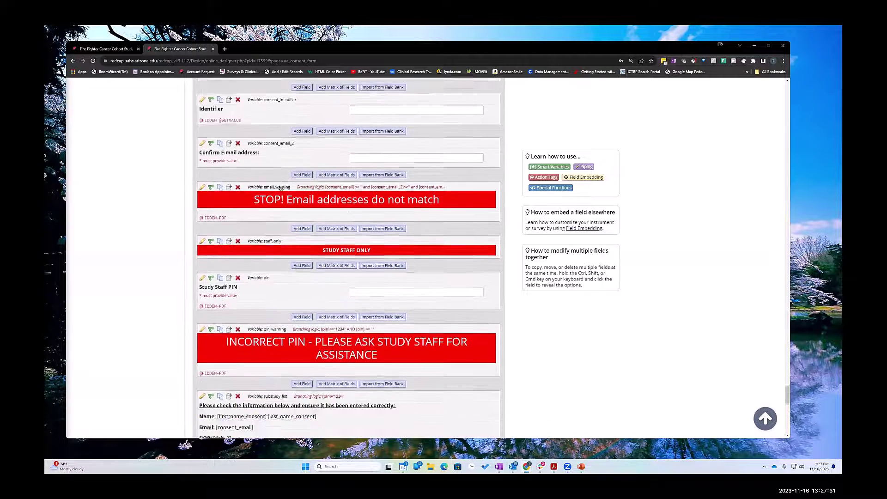
pyautogui.scroll(-5, 281, 189)
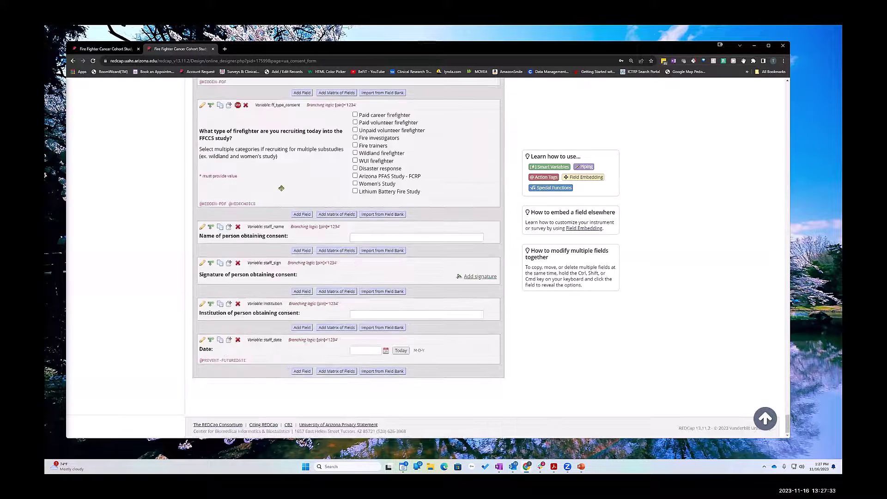
pyautogui.scroll(10, 277, 185)
pyautogui.scroll(10, 273, 185)
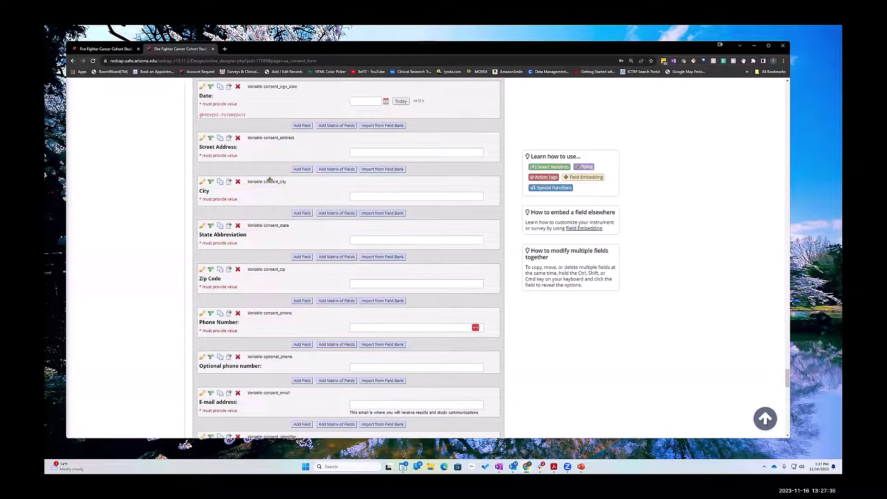
pyautogui.scroll(3, 274, 211)
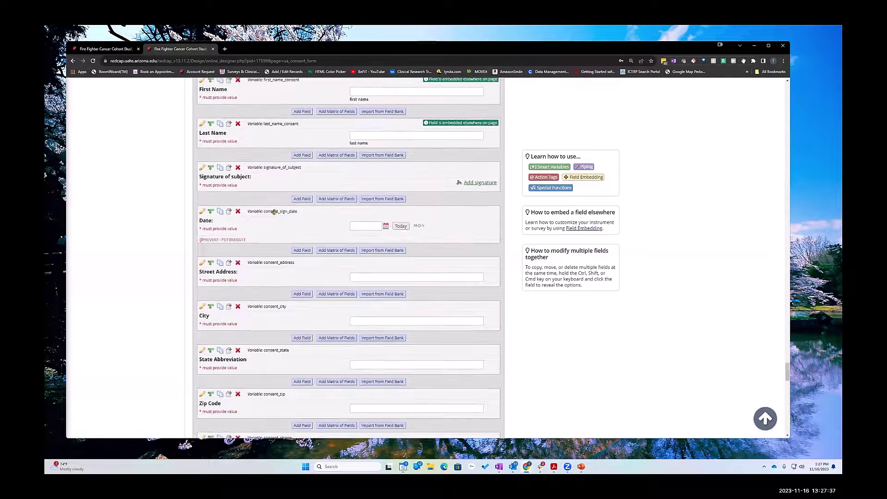
pyautogui.scroll(3, 275, 212)
pyautogui.scroll(-5, 275, 215)
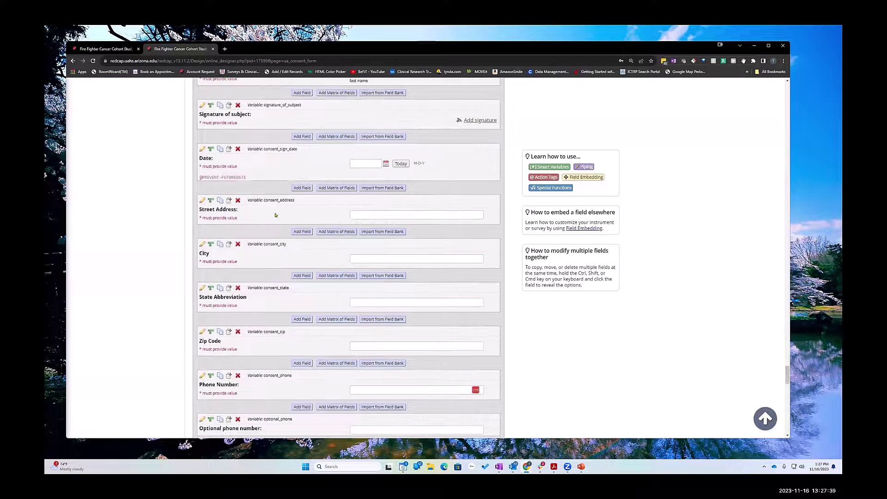
pyautogui.scroll(-7, 275, 215)
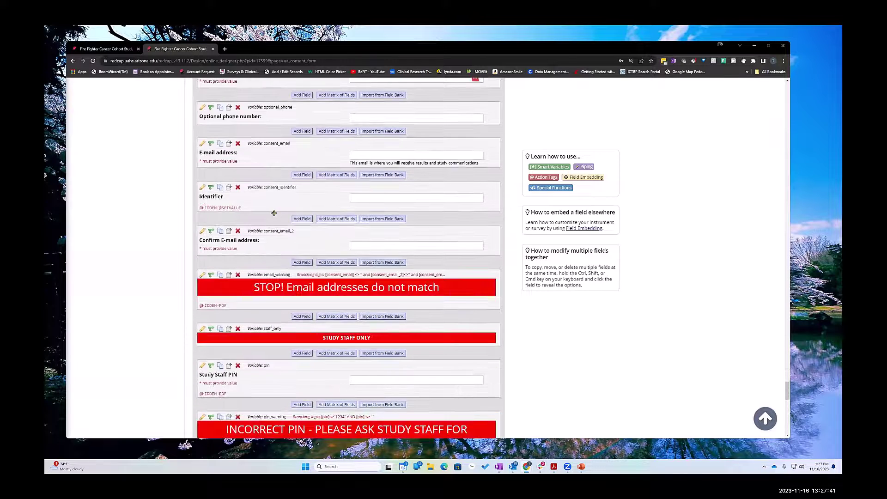
pyautogui.scroll(-4, 275, 215)
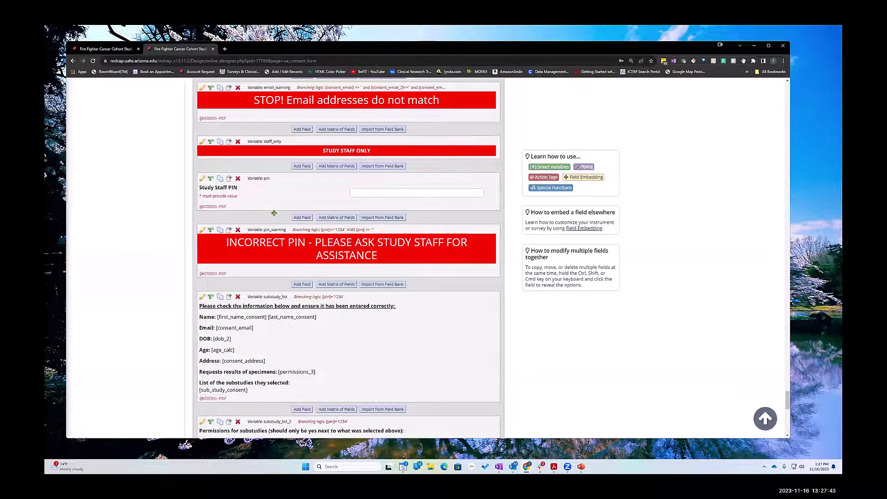
pyautogui.scroll(3, 274, 213)
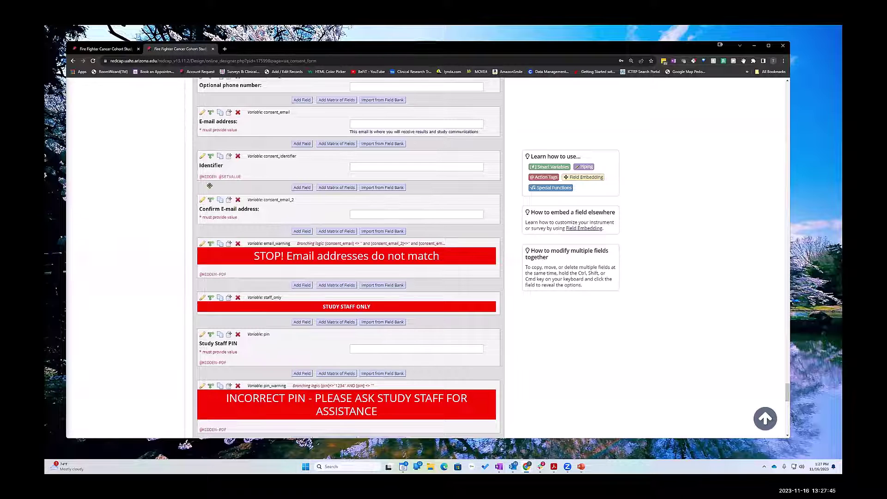
pyautogui.click(203, 155)
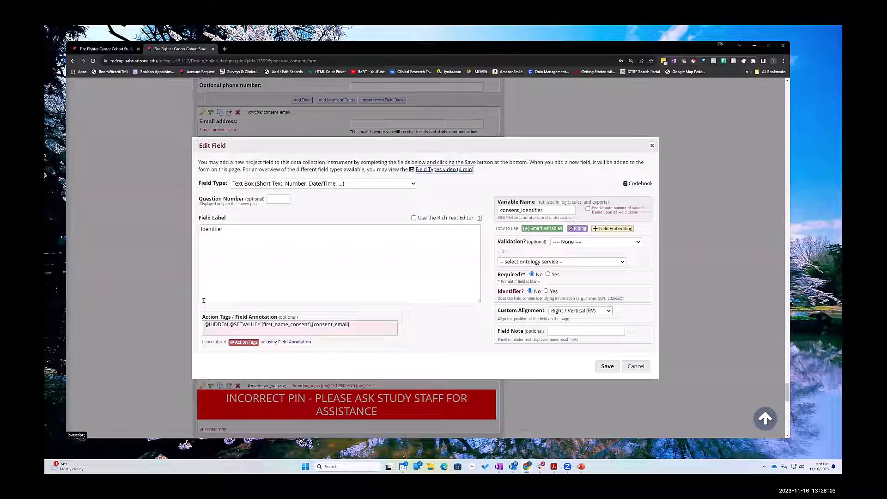
pyautogui.click(230, 325)
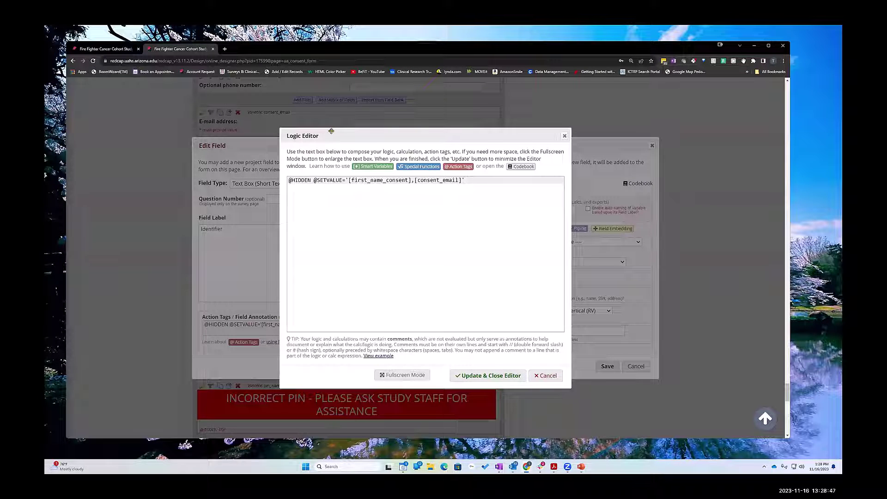
# Move the Logic Editor aside, then close it with the action tags unchanged
pyautogui.moveTo(323, 132); pyautogui.dragTo(212, 131)
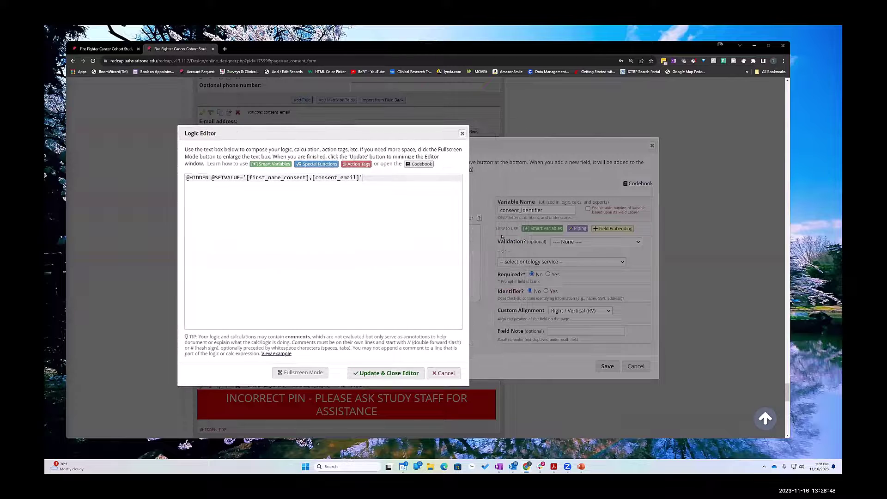
pyautogui.click(388, 373)
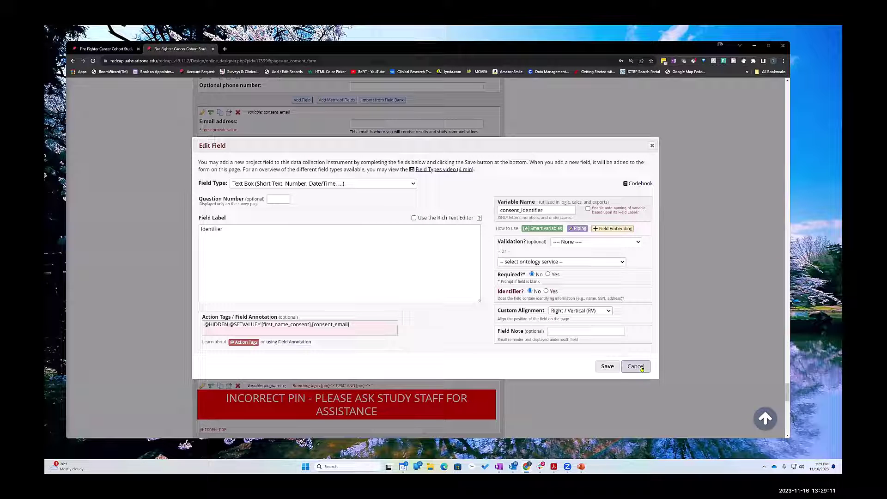
# Cancel the Identifier field edit without saving and return to the top of the consent form
pyautogui.click(641, 368)
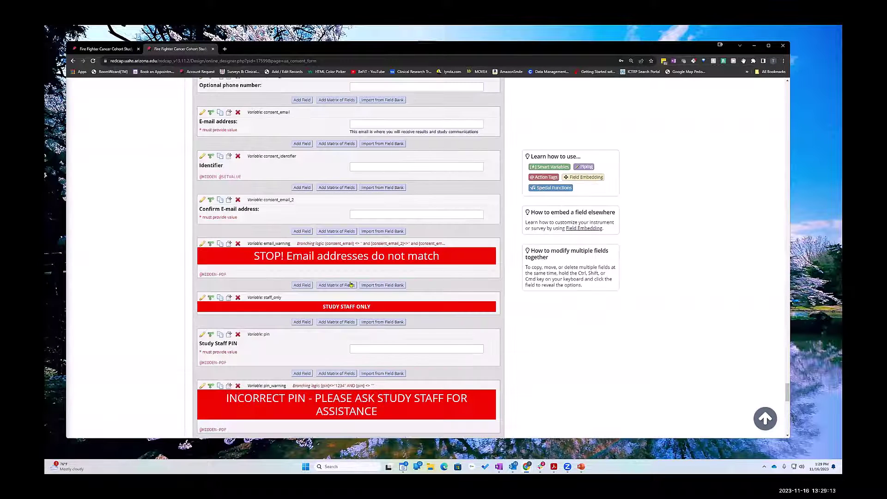
pyautogui.scroll(-5, 695, 238)
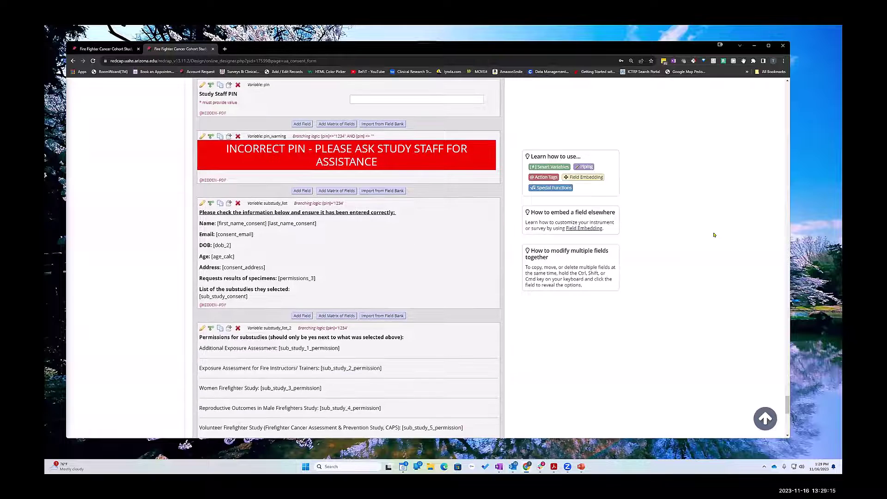
pyautogui.scroll(5, 714, 235)
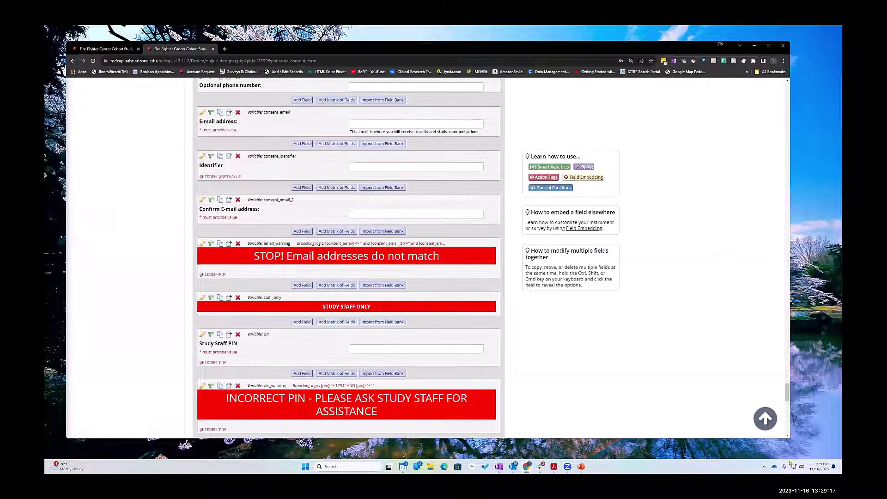
pyautogui.click(762, 419)
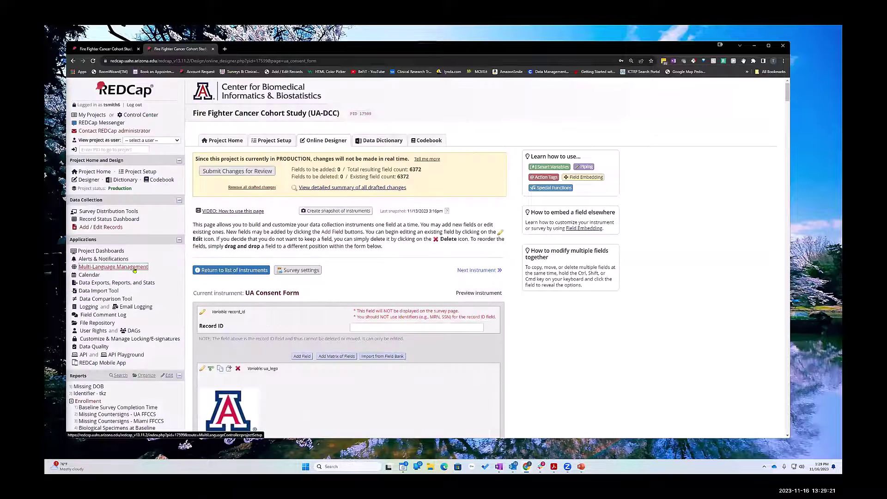
# View the External Modules manager, then go back to the Project Setup page
pyautogui.scroll(-12, 134, 271)
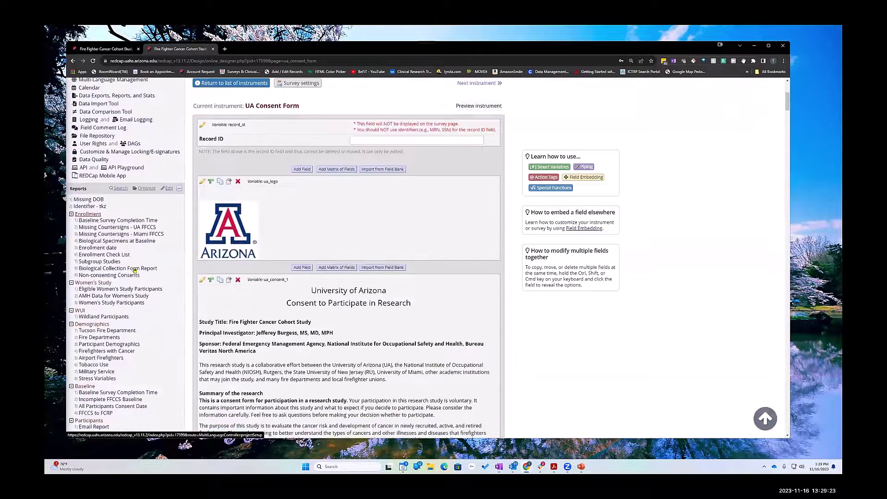
pyautogui.click(101, 228)
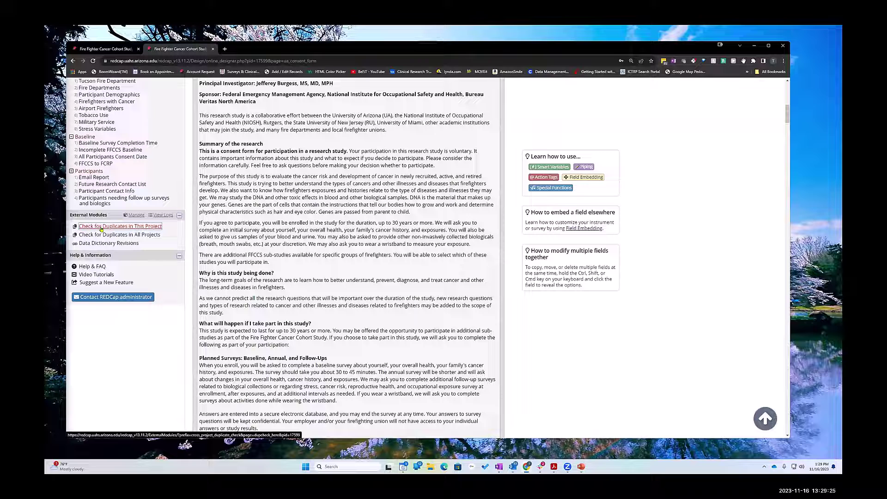
pyautogui.click(135, 216)
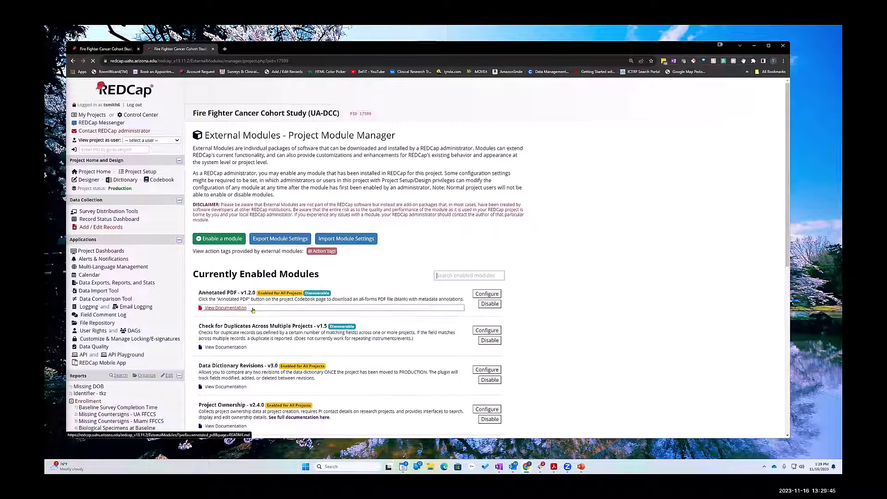
pyautogui.click(98, 48)
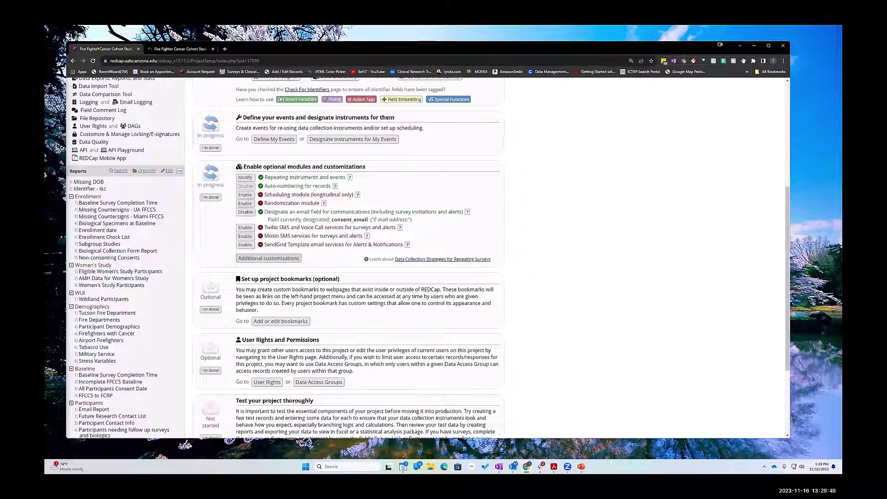
pyautogui.scroll(-3, 96, 342)
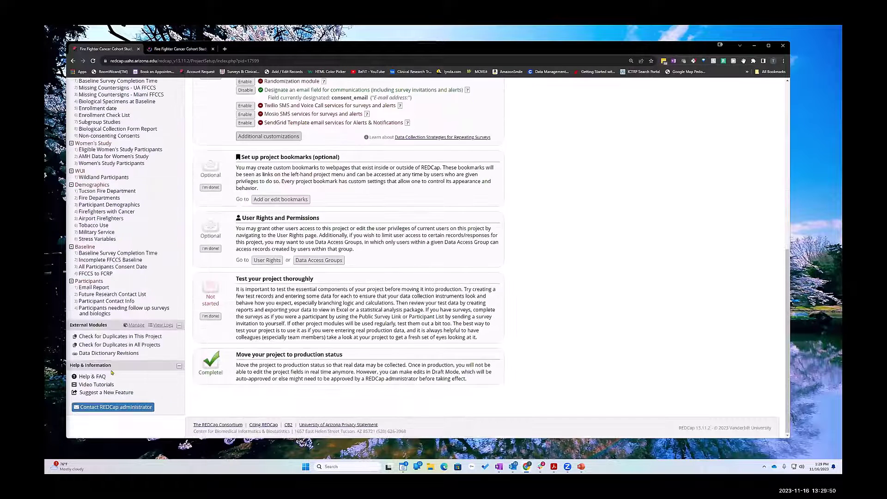
# Run 'Check for Duplicates in This Project' from the sidebar
pyautogui.click(97, 336)
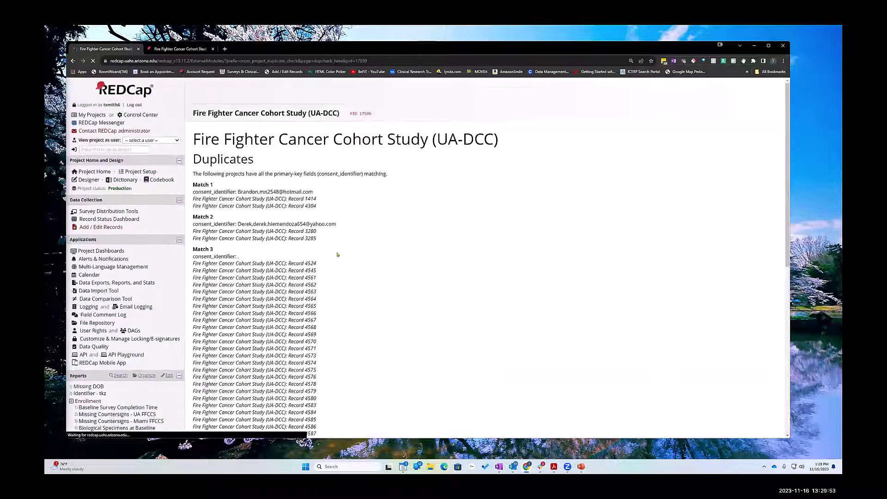
pyautogui.scroll(-10, 337, 254)
pyautogui.scroll(10, 337, 253)
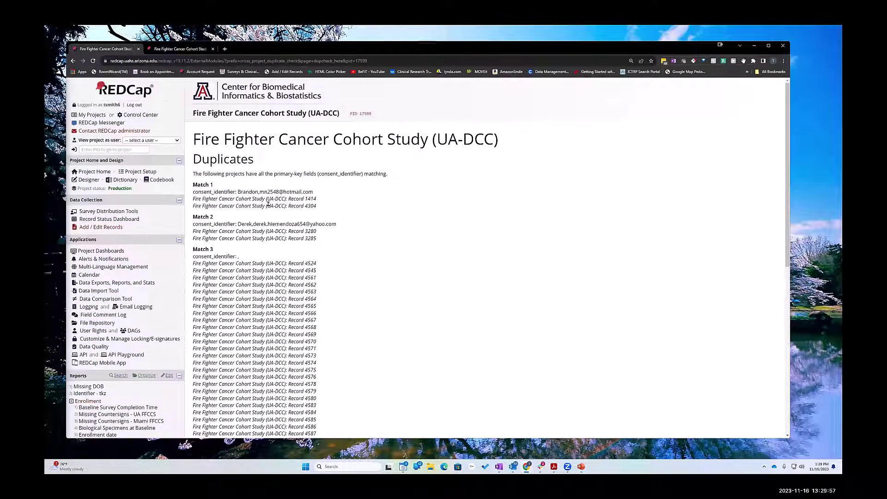
# Highlight Record 1414 in Match 1 and all Match 3 record lines for review
pyautogui.moveTo(289, 199); pyautogui.dragTo(320, 202)
pyautogui.scroll(-6, 309, 234)
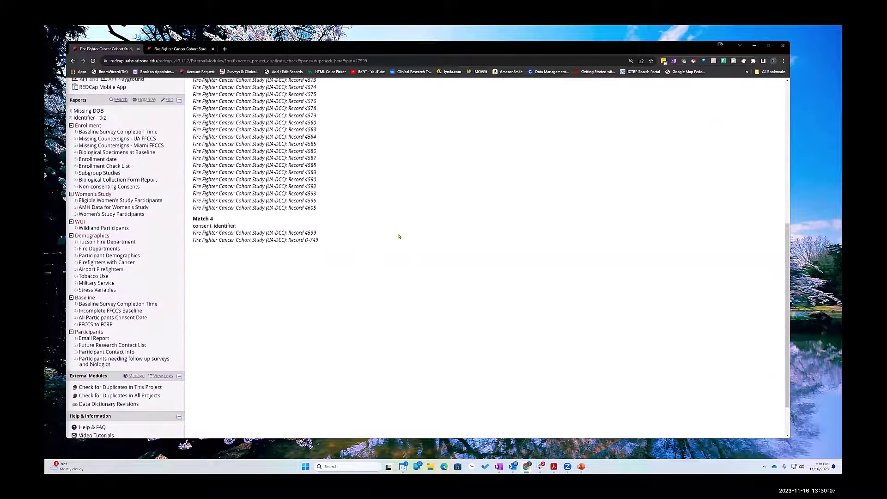
pyautogui.scroll(3, 330, 236)
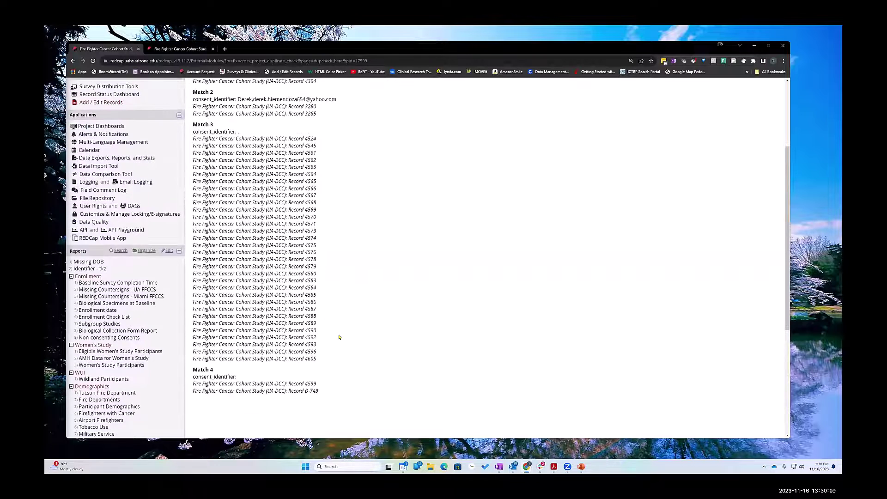
pyautogui.moveTo(320, 359); pyautogui.dragTo(192, 141)
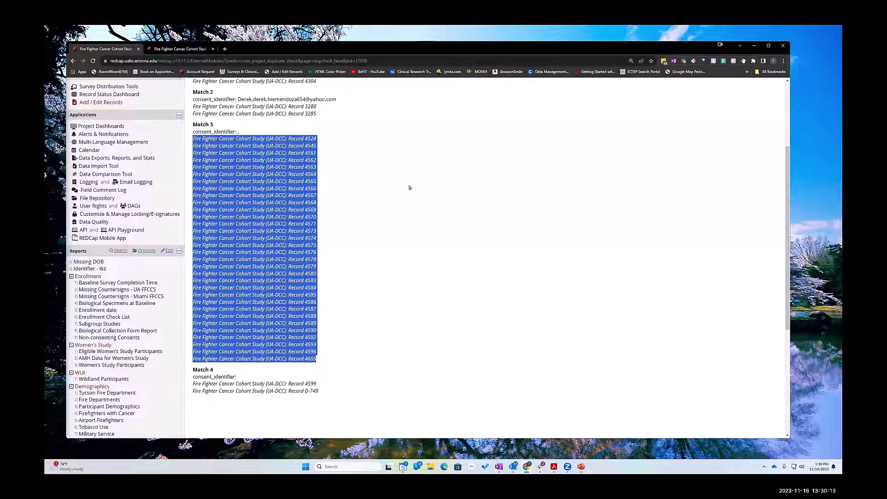
pyautogui.scroll(2, 408, 187)
pyautogui.scroll(-4, 409, 187)
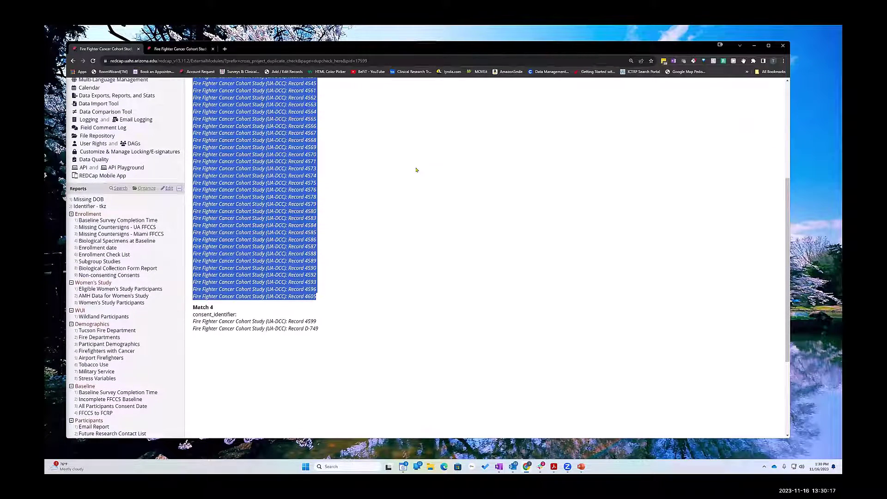
pyautogui.scroll(3, 411, 167)
pyautogui.scroll(-2, 411, 166)
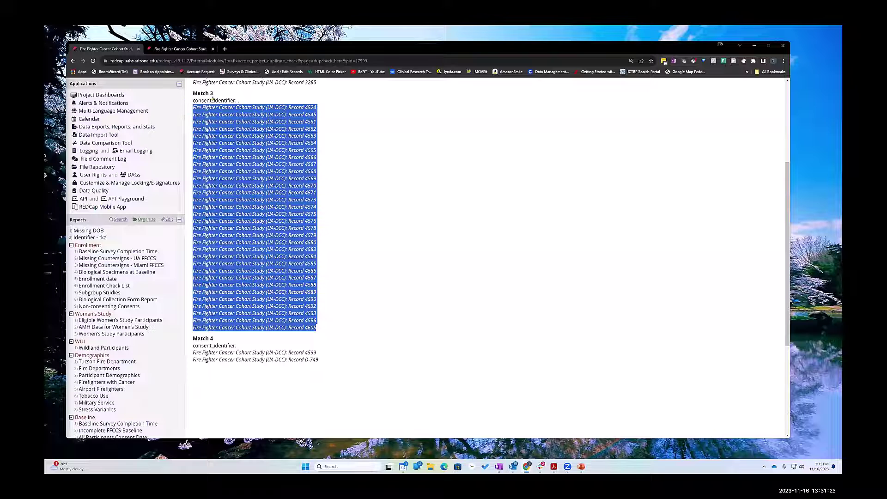
# Highlight the Match 3 heading, then clear the selection
pyautogui.moveTo(213, 94); pyautogui.dragTo(193, 93)
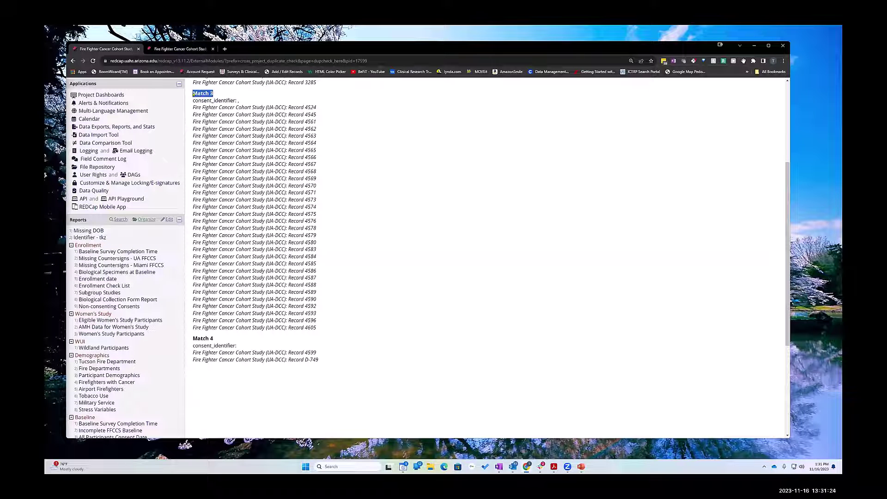
pyautogui.click(250, 102)
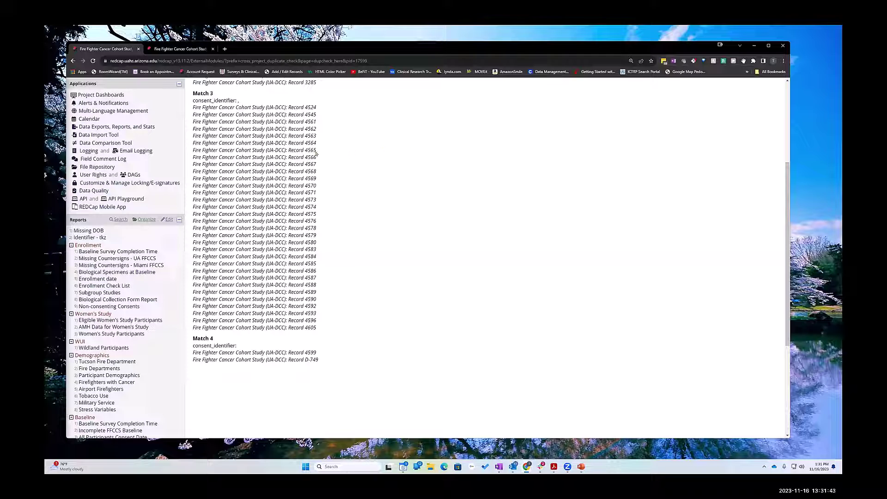
pyautogui.scroll(-4, 155, 338)
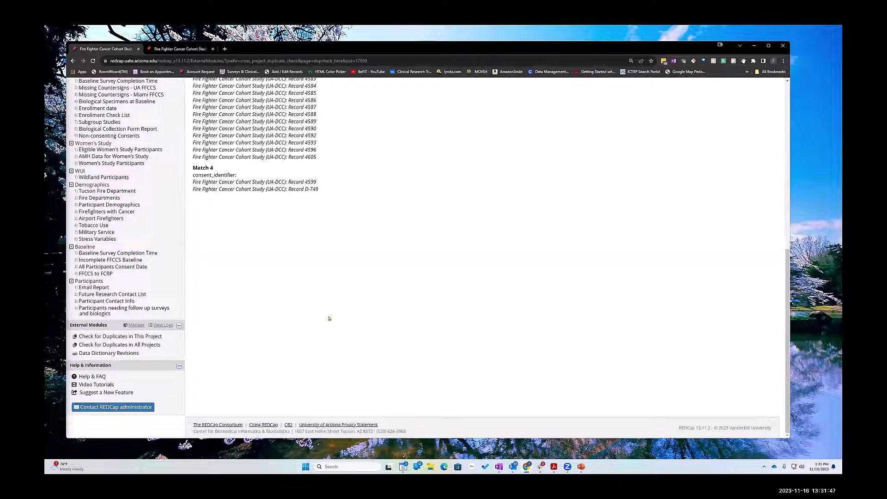
pyautogui.scroll(5, 328, 317)
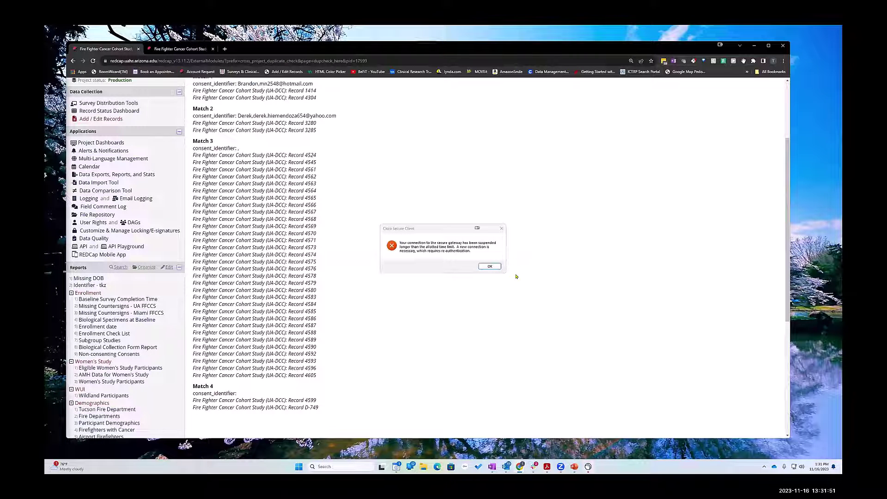
# Dismiss the Cisco secure-connection error, close Cisco Secure Client, and return to the module manager
pyautogui.click(490, 267)
pyautogui.click(498, 224)
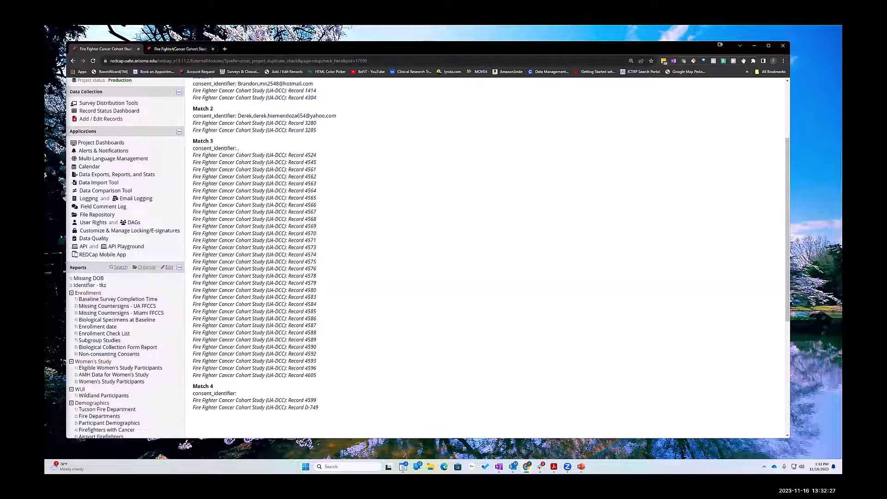
pyautogui.hotkey('ctrl', 'Tab')
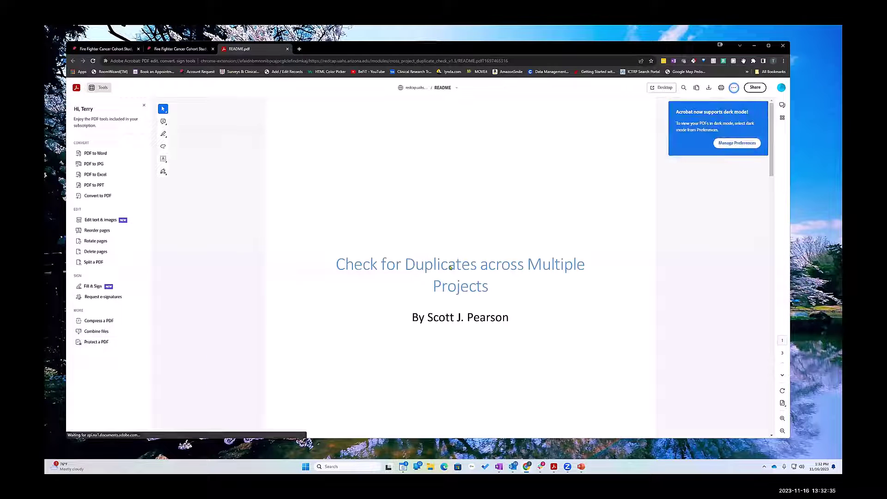
# Read the README's configuration section, jump back to page 1, and close the PDF
pyautogui.scroll(-15, 450, 261)
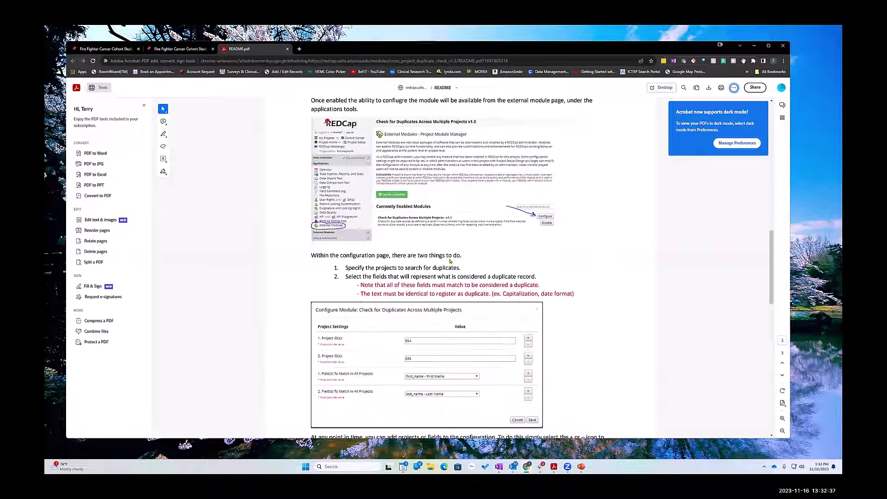
pyautogui.scroll(-2, 429, 261)
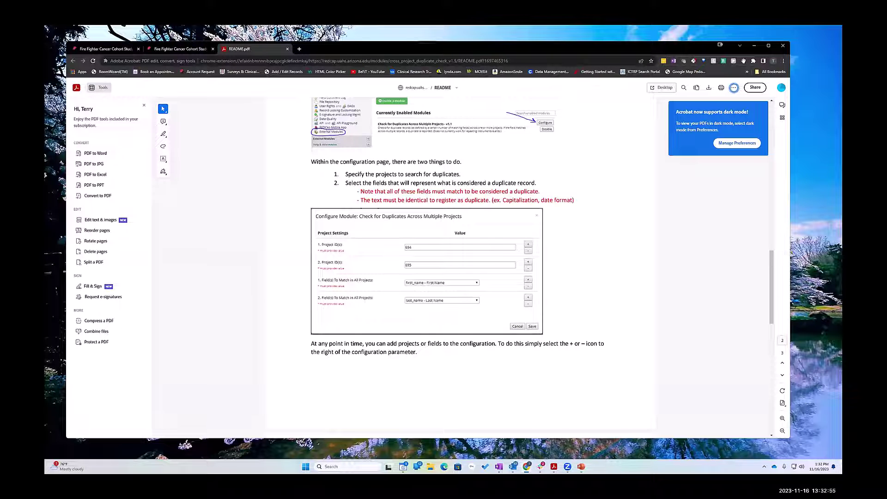
pyautogui.scroll(1, 767, 237)
pyautogui.press('Home')
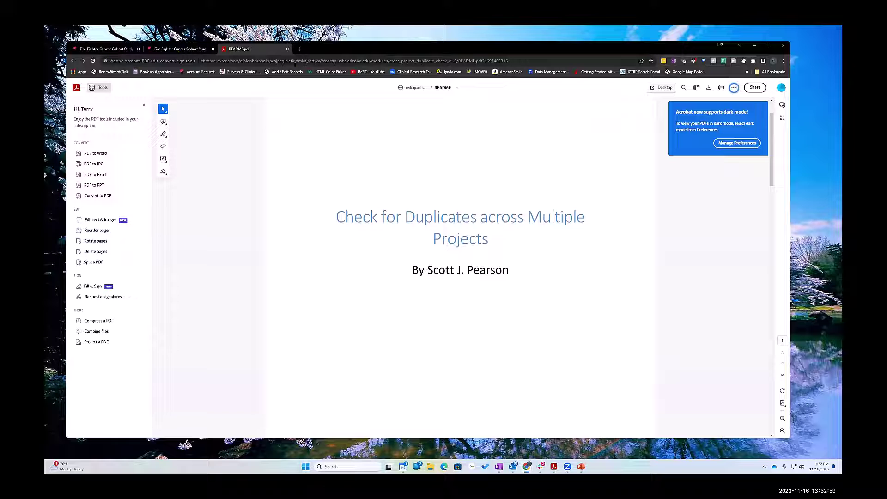
pyautogui.click(287, 49)
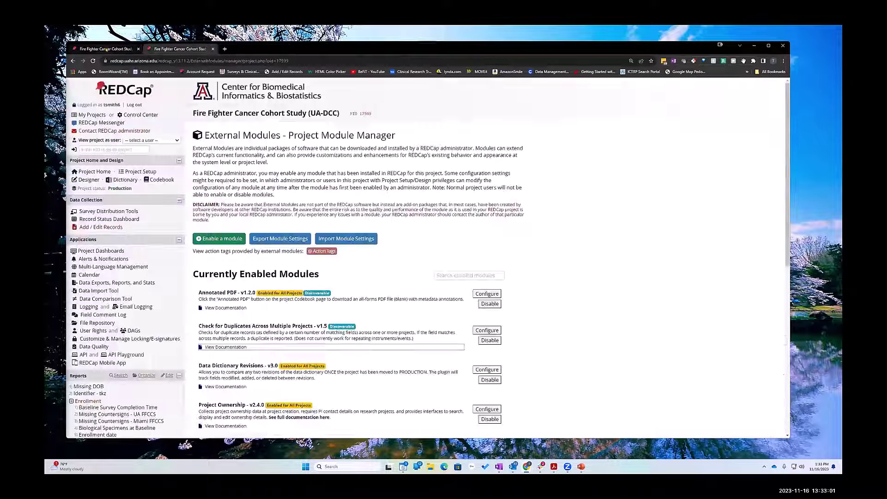
# Review the Secondary Unique Field in Project Setup's Additional customizations and close it without saving
pyautogui.click(140, 171)
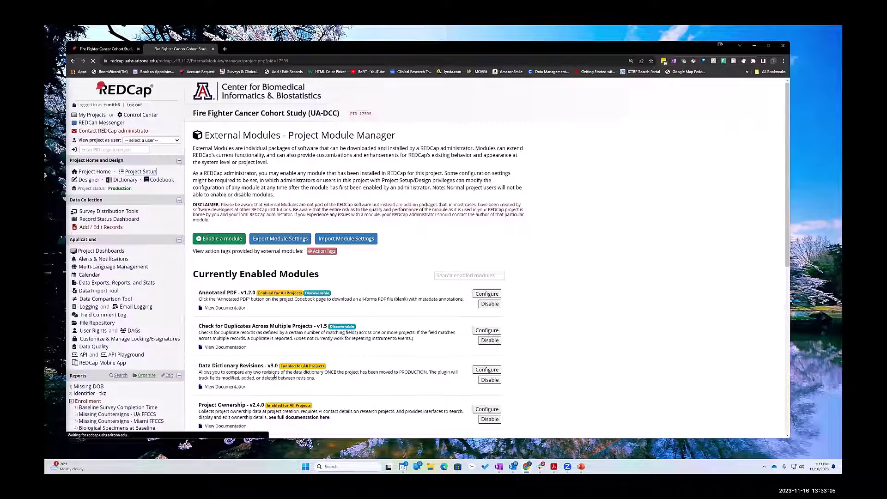
pyautogui.scroll(-3, 262, 403)
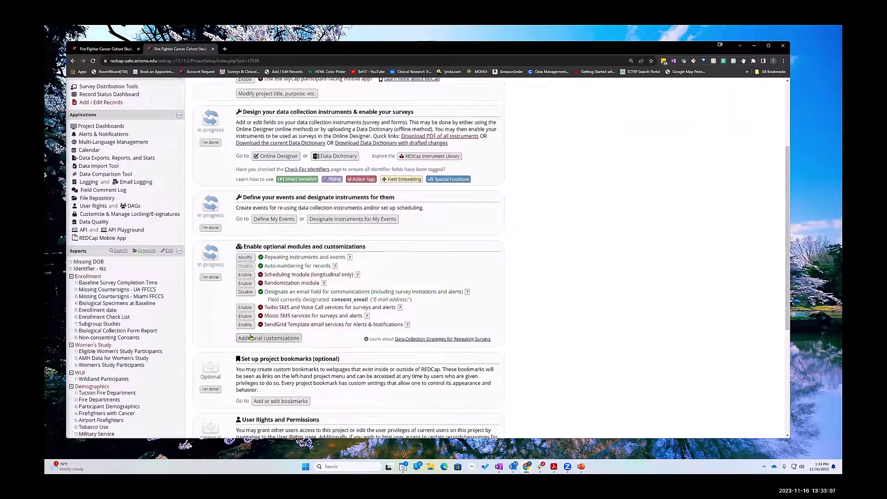
pyautogui.click(269, 337)
pyautogui.scroll(-3, 327, 291)
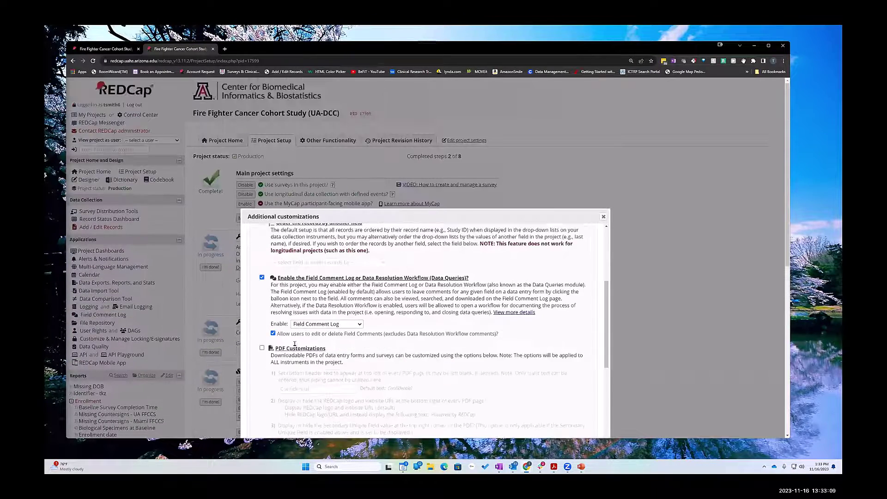
pyautogui.scroll(4, 297, 339)
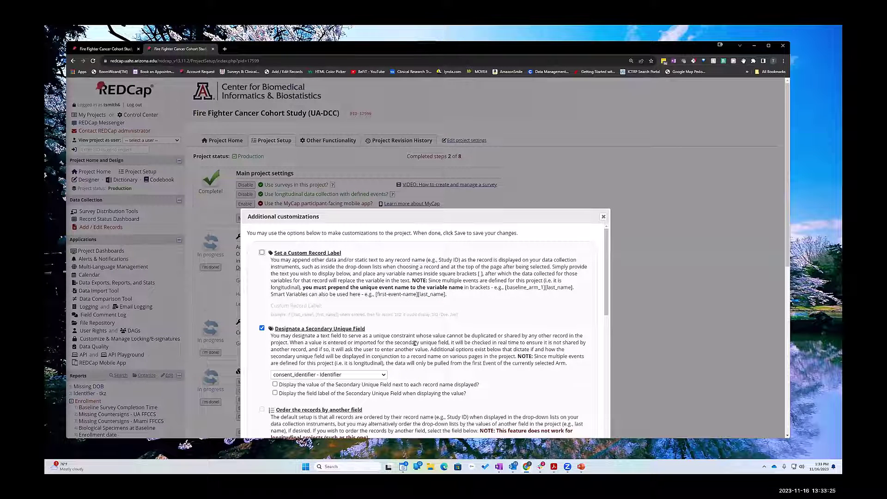
pyautogui.click(603, 217)
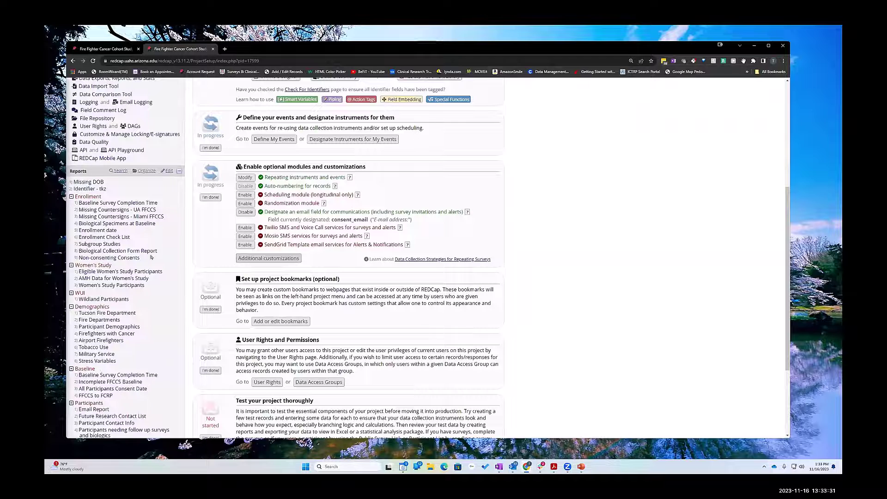
pyautogui.scroll(3, 264, 278)
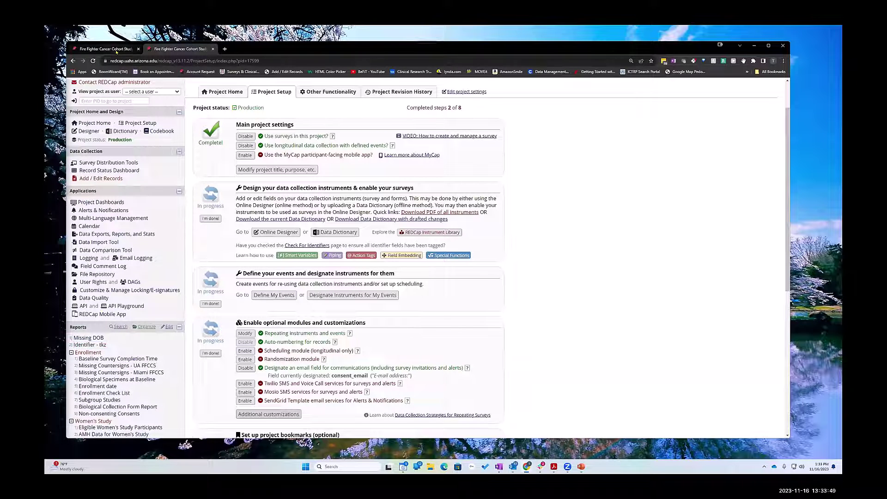
# Rerun the duplicate check on the duplicates report
pyautogui.click(123, 50)
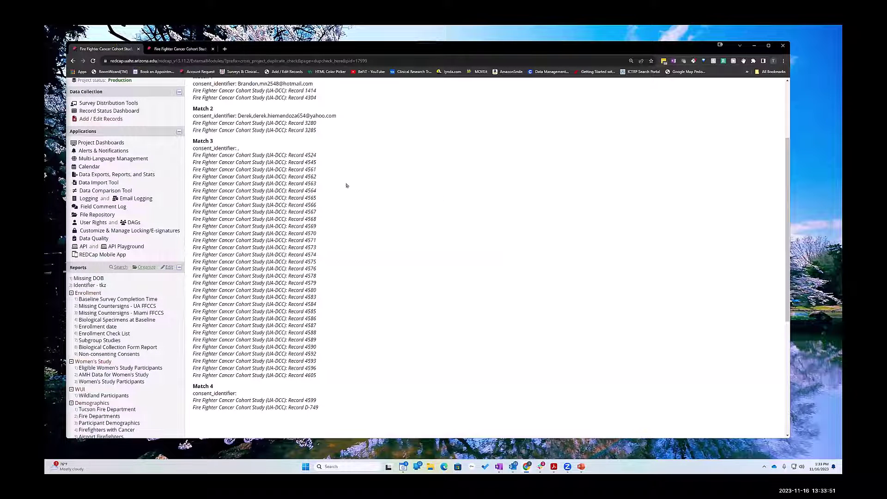
pyautogui.click(194, 49)
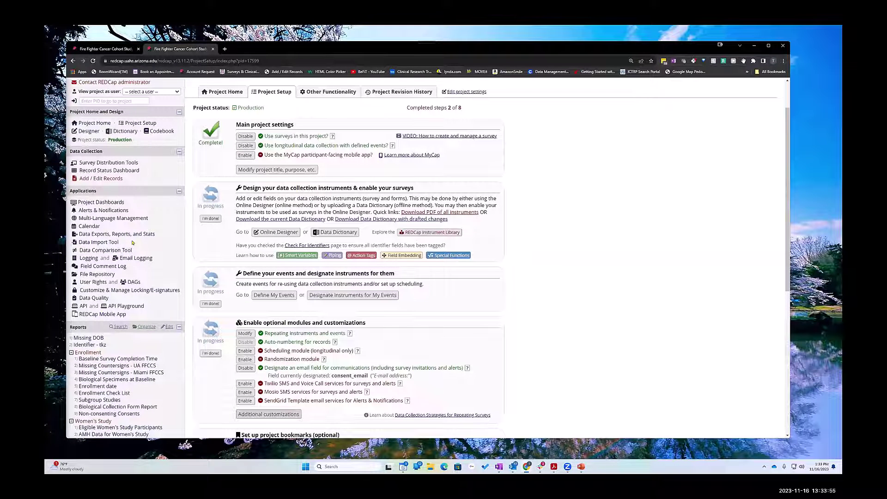
pyautogui.click(135, 171)
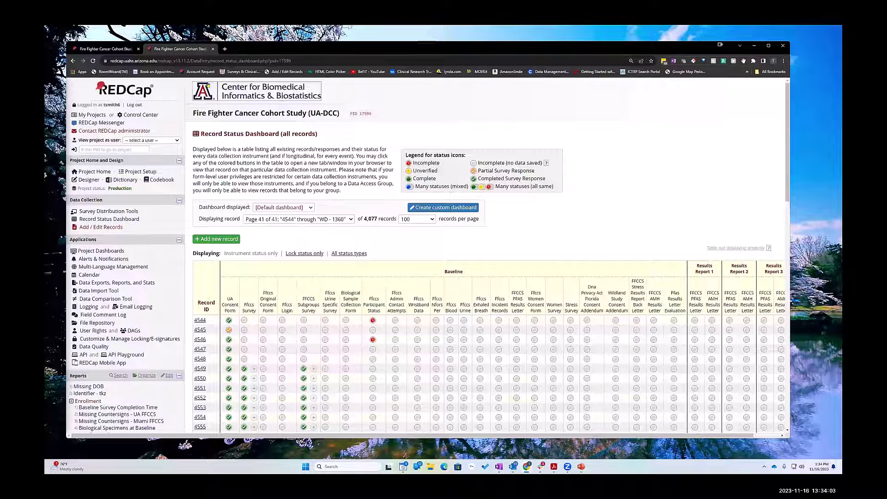
pyautogui.hotkey('alt', 'Left')
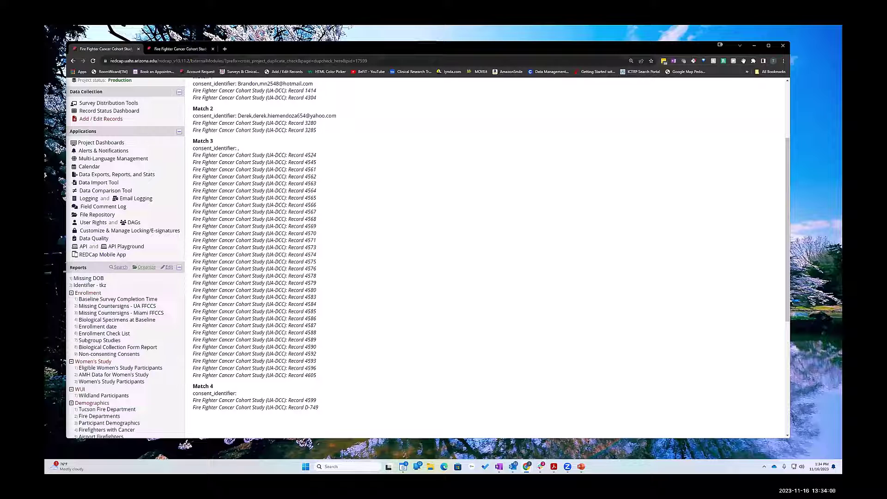
pyautogui.click(92, 61)
# Open record 4605's UA Consent Form from the Record Status Dashboard
pyautogui.hotkey('ctrl', 'Tab')
pyautogui.scroll(-3, 216, 327)
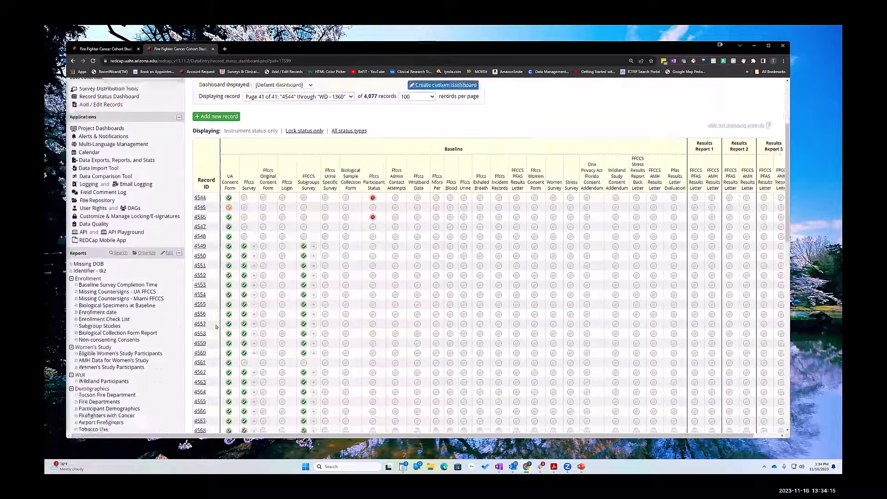
pyautogui.scroll(-10, 215, 326)
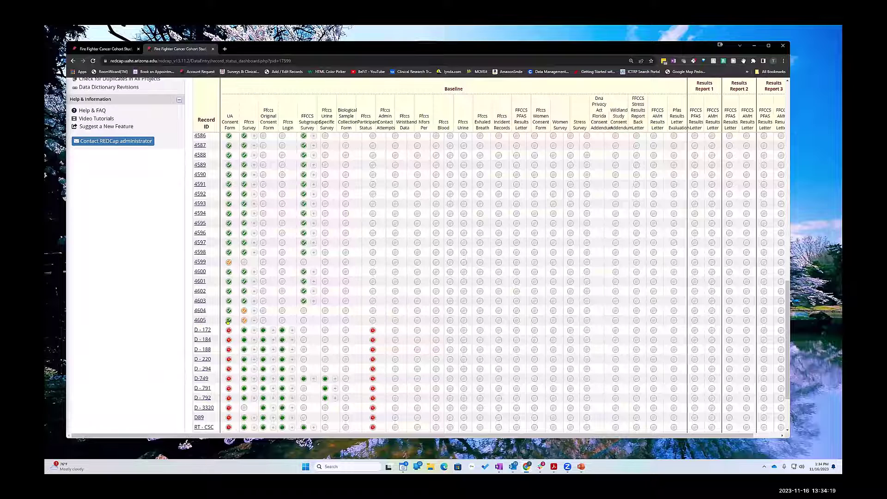
pyautogui.click(228, 320)
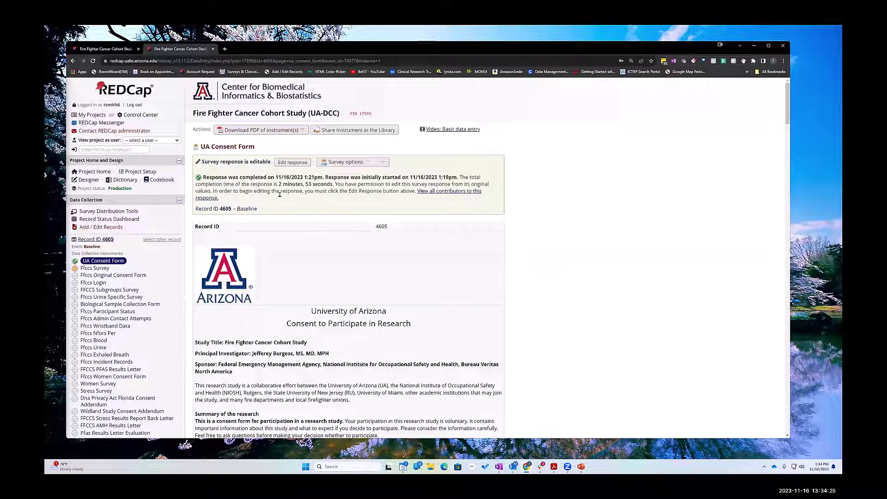
# Re-save record 4605's UA Consent Form response without changes using Edit response and Save & Exit Form
pyautogui.click(282, 162)
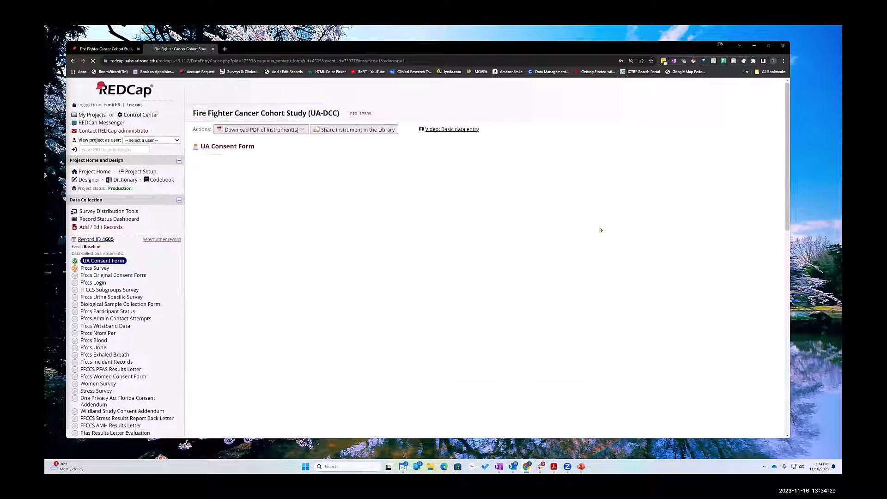
pyautogui.scroll(-20, 604, 228)
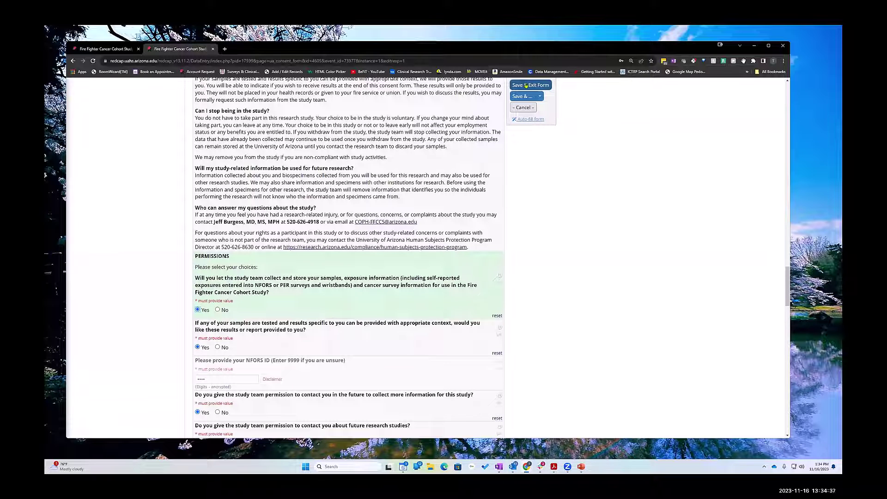
pyautogui.click(527, 86)
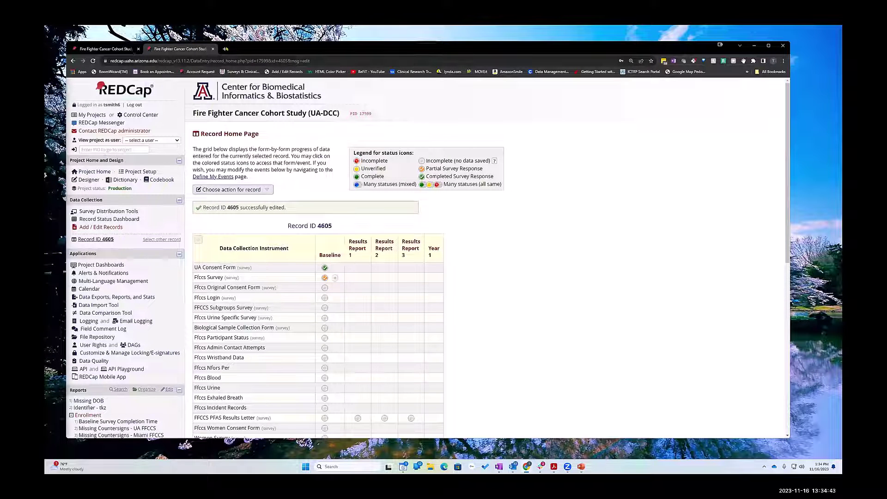
# Rerun the duplicate check, confirm 4605 is gone from Match 3, and return to record 4605
pyautogui.click(100, 49)
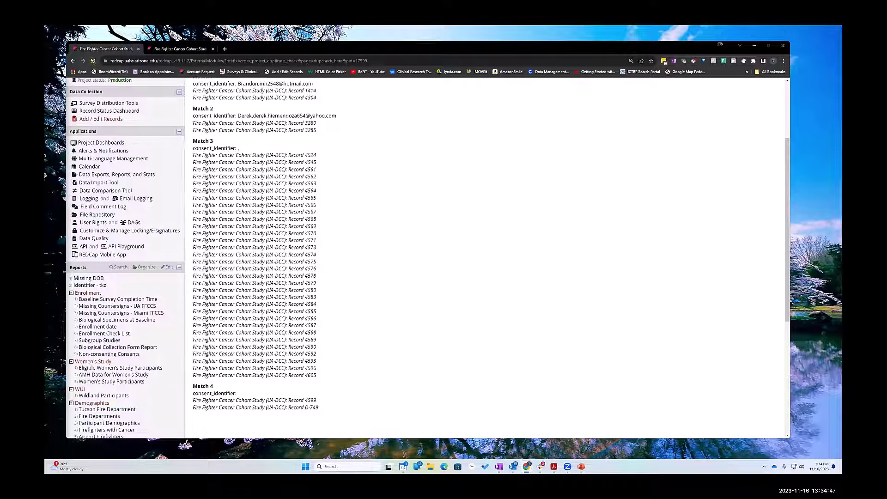
pyautogui.click(92, 61)
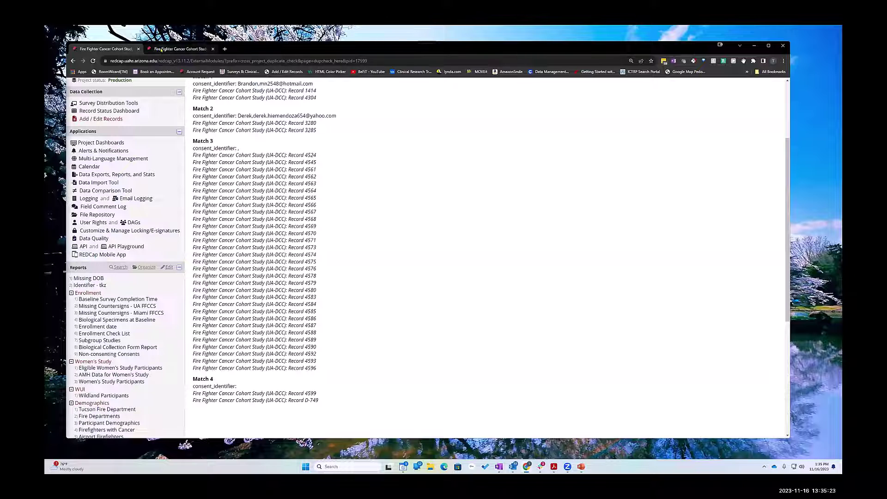
pyautogui.click(180, 49)
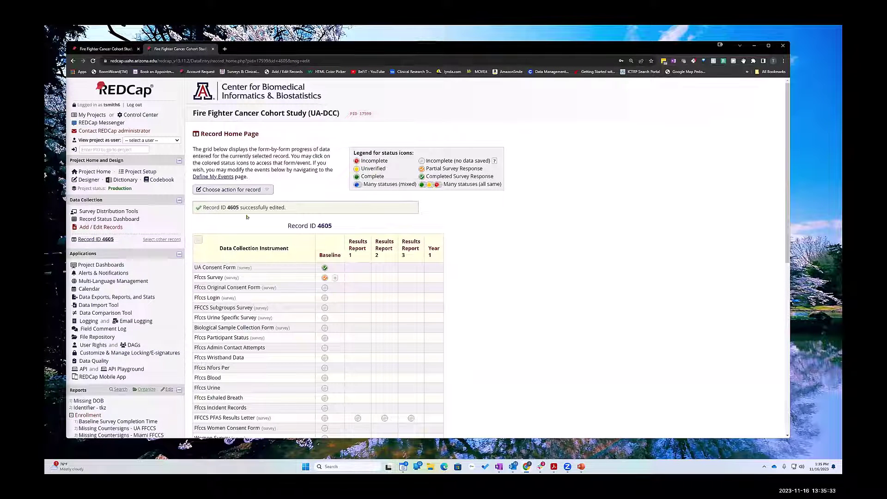
pyautogui.click(114, 49)
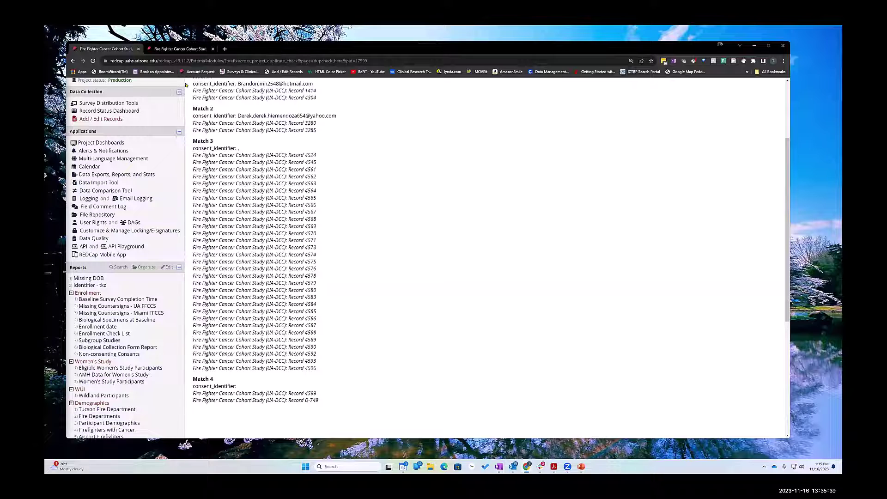
pyautogui.click(180, 49)
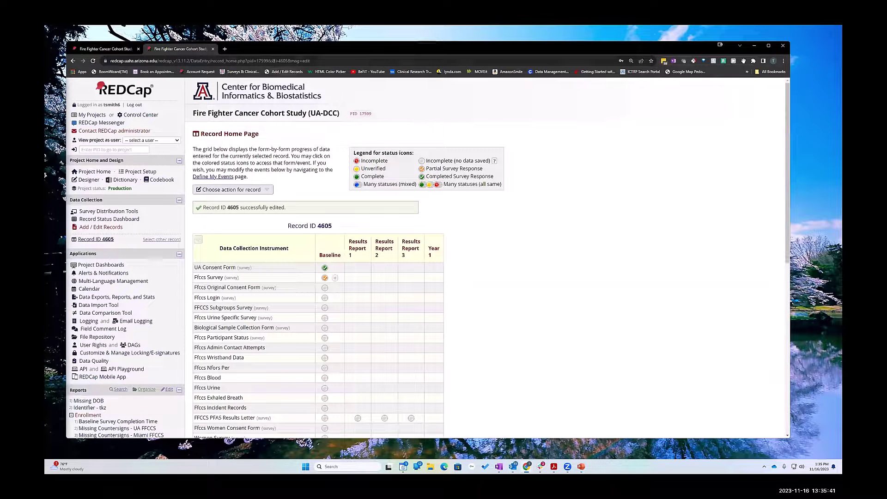
# Load record 4596's home page by changing the record id in the page address to 4596
pyautogui.moveTo(278, 60); pyautogui.dragTo(314, 61)
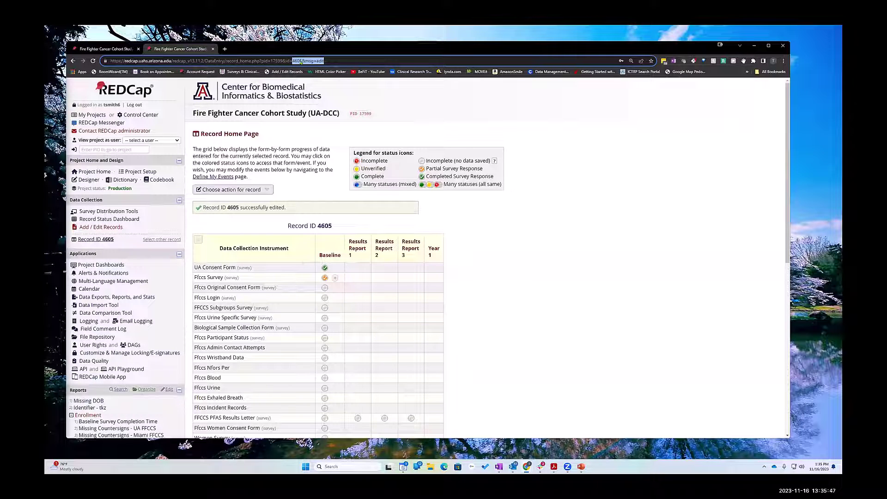
pyautogui.moveTo(295, 61); pyautogui.dragTo(405, 49)
pyautogui.write('596')
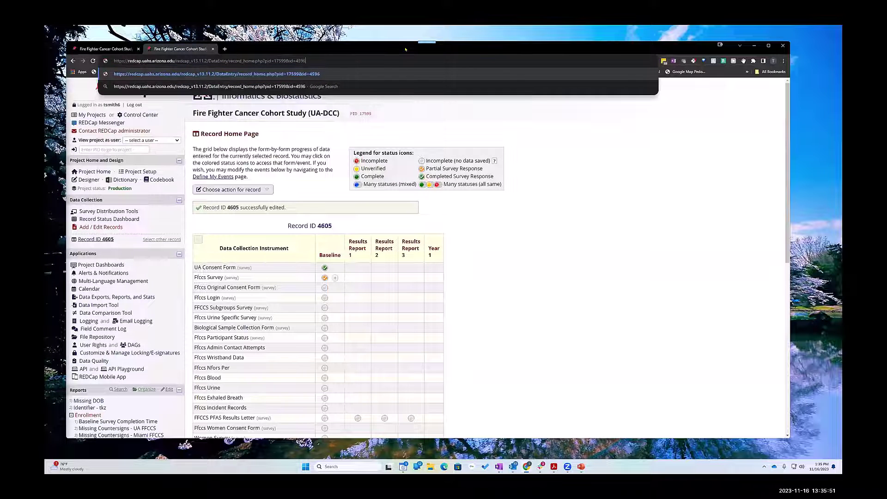
pyautogui.press('Return')
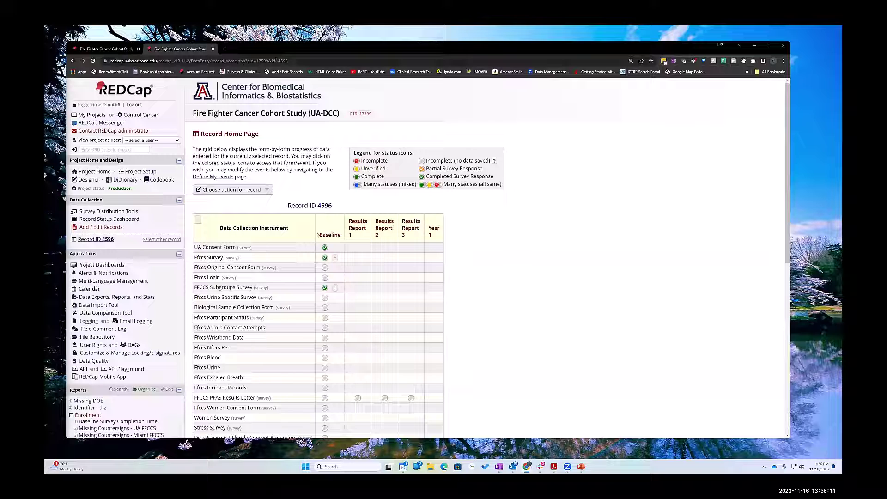
# Re-save record 4596's Baseline UA Consent Form response via Edit response and Save & Exit Form
pyautogui.click(324, 247)
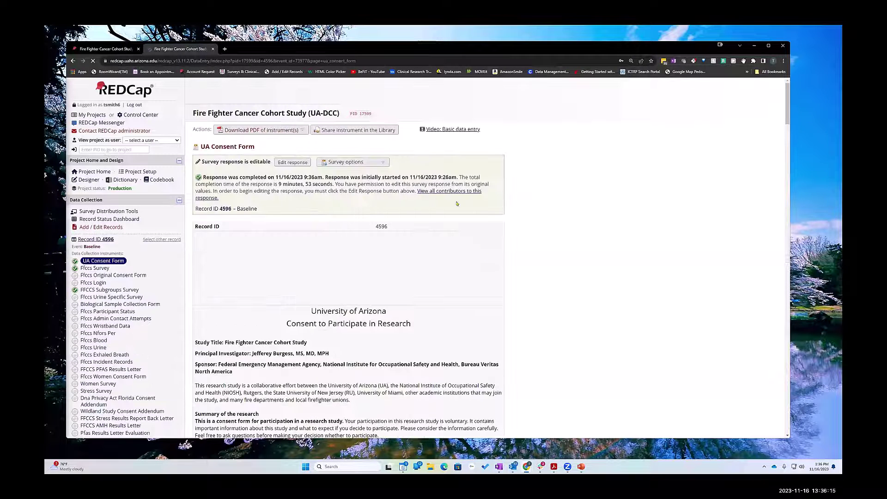
pyautogui.click(293, 162)
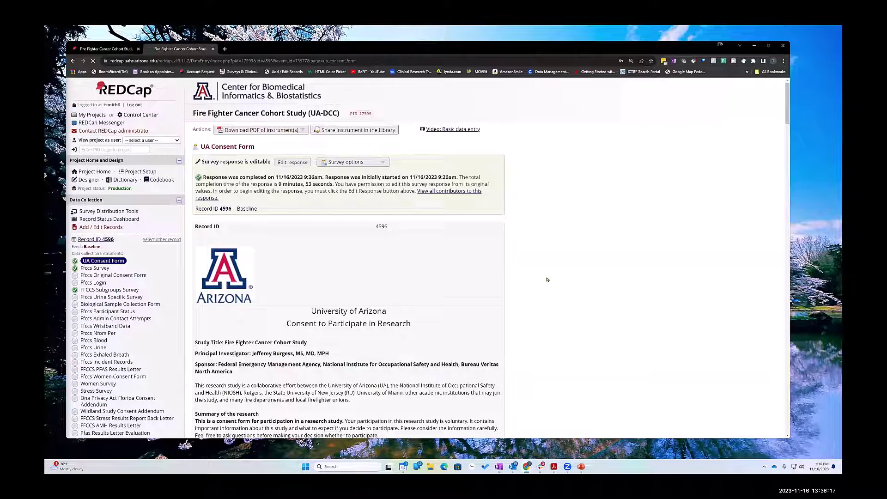
pyautogui.scroll(-15, 550, 273)
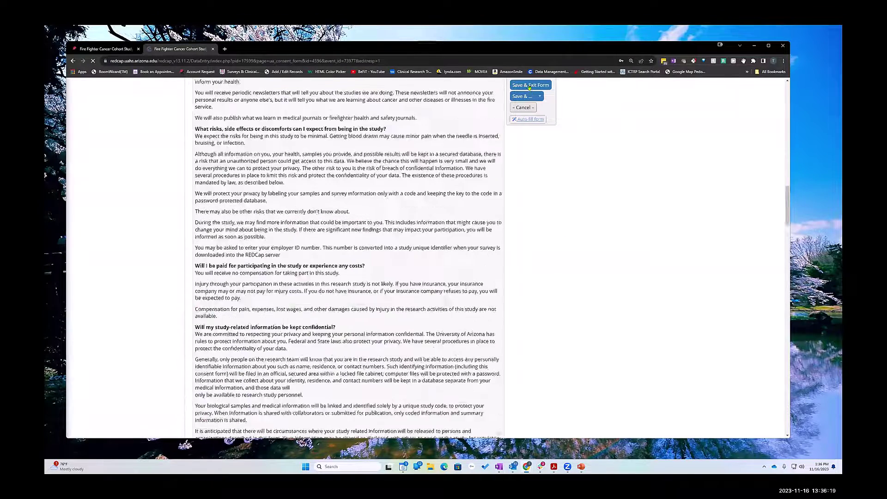
pyautogui.click(530, 85)
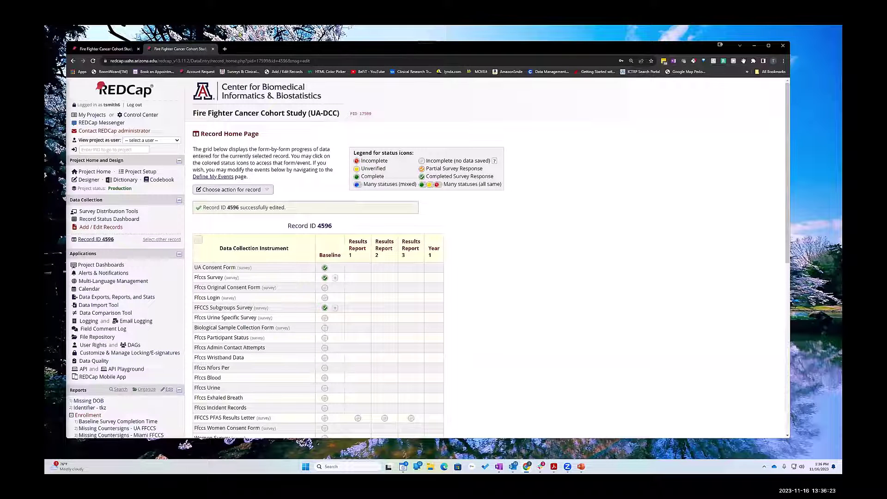
# Rerun the duplicate check and review the results to confirm 4596 no longer appears under Match 3
pyautogui.click(130, 50)
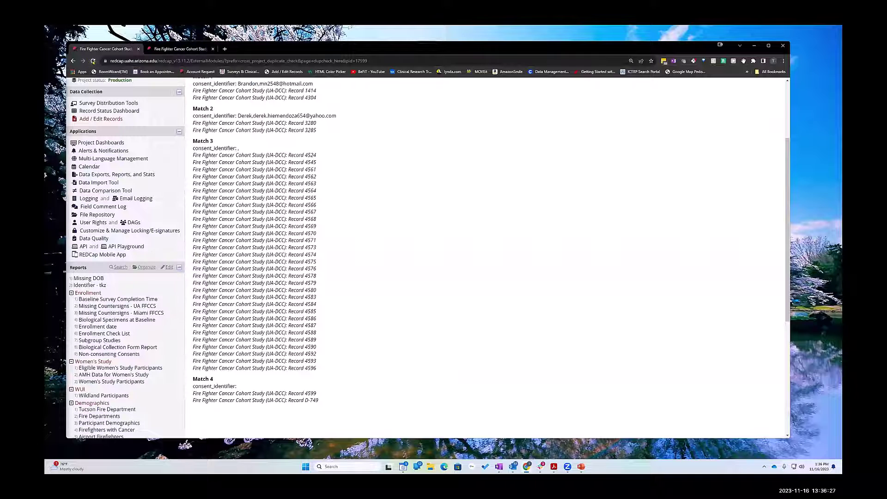
pyautogui.click(94, 61)
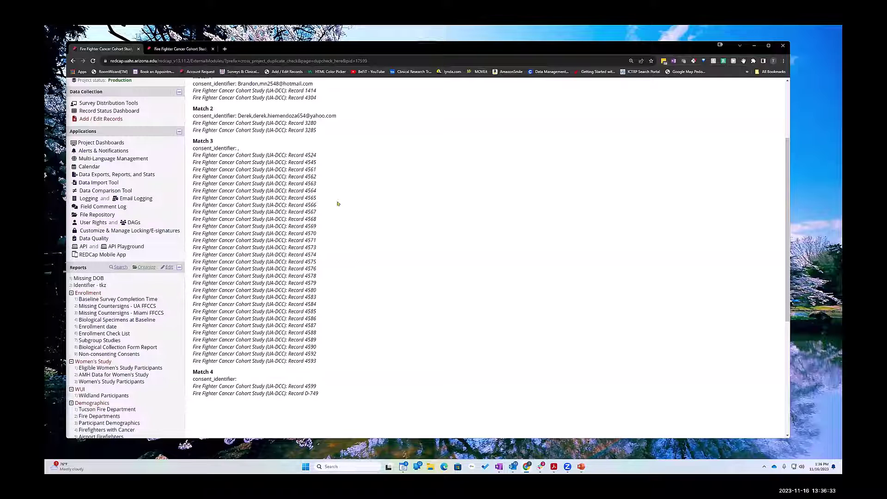
pyautogui.scroll(-2, 325, 151)
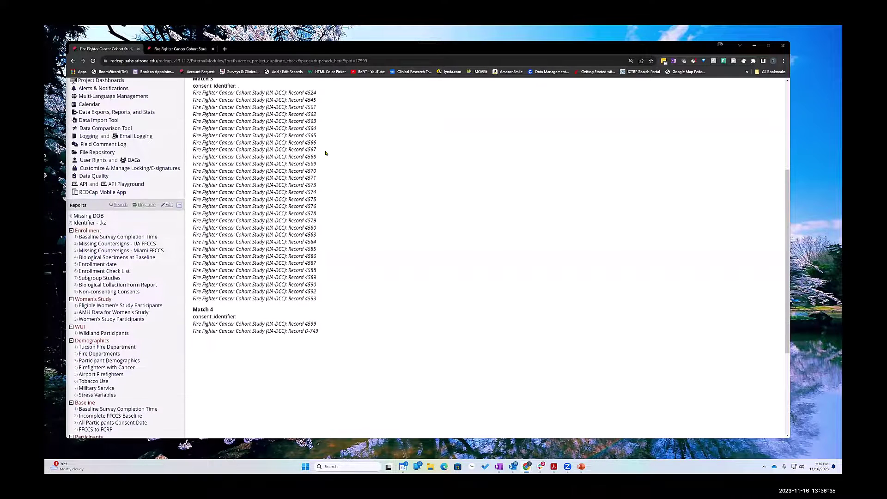
pyautogui.scroll(1, 325, 150)
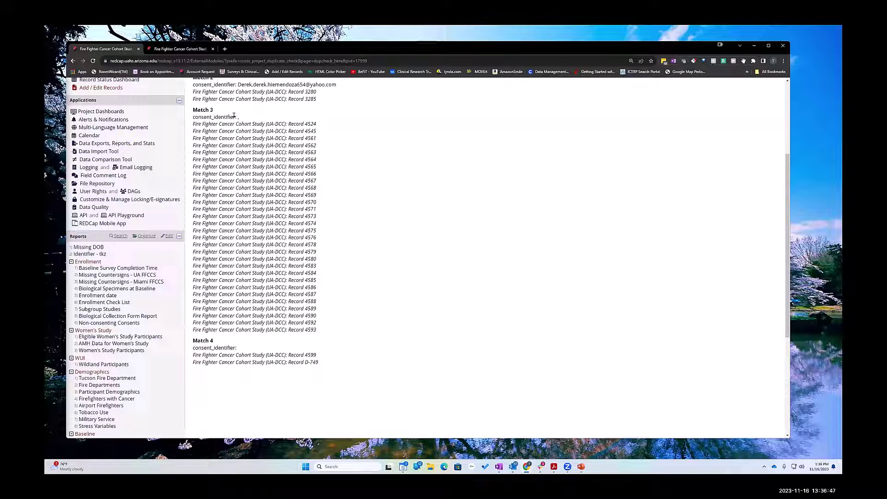
pyautogui.scroll(-4, 106, 381)
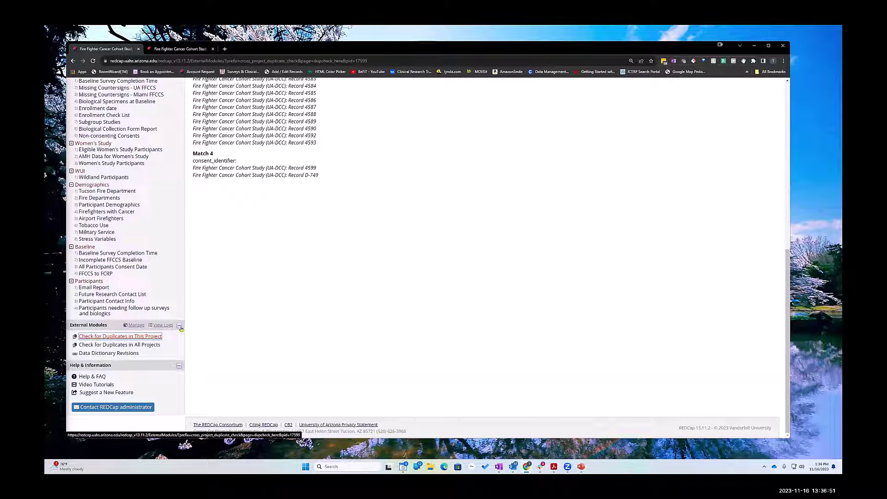
pyautogui.scroll(3, 340, 272)
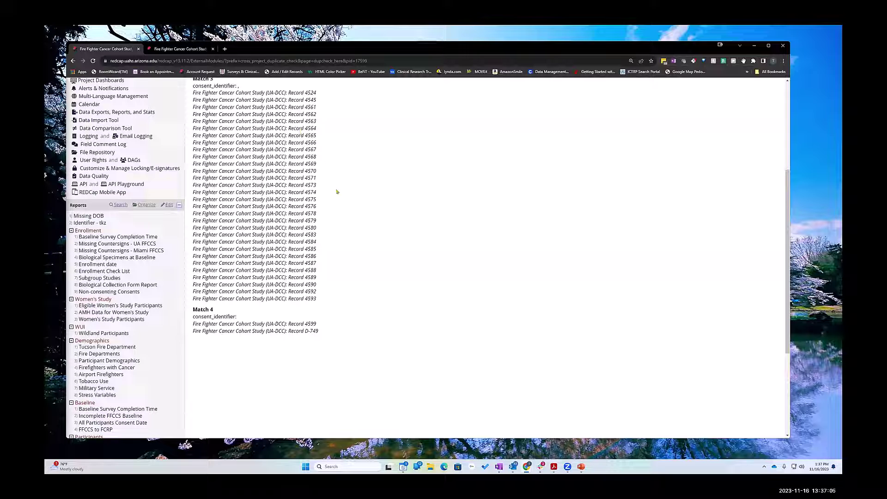
# Return to record 4596's home page and scroll down to its Repeating Instruments section
pyautogui.click(180, 49)
pyautogui.scroll(-3, 142, 355)
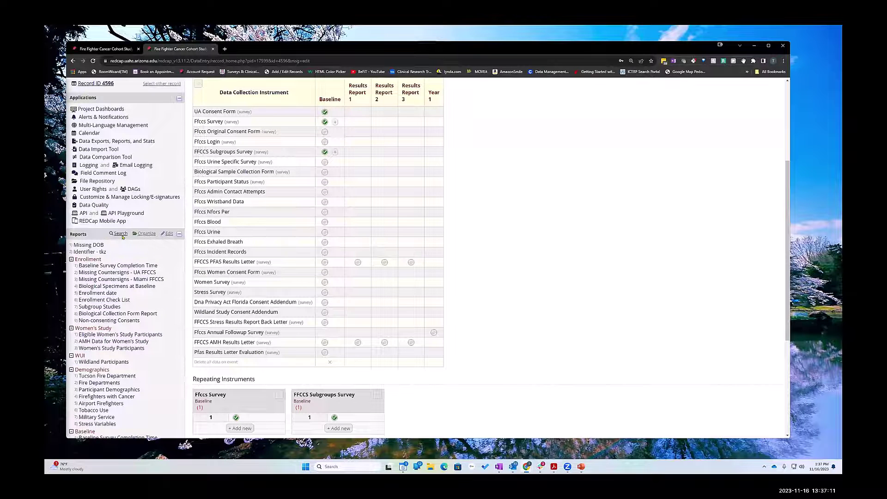
pyautogui.scroll(-4, 125, 240)
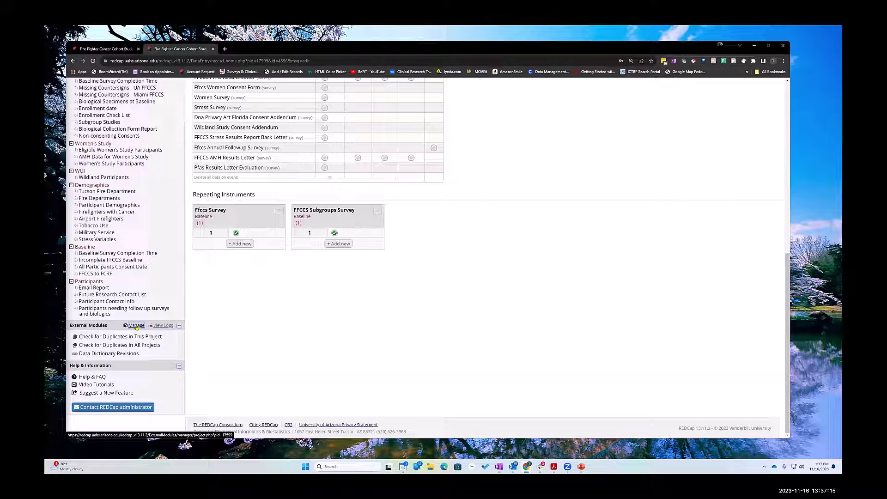
# Add record_id as a second matching field beside consent_identifier in Check for Duplicates settings and save
pyautogui.click(136, 326)
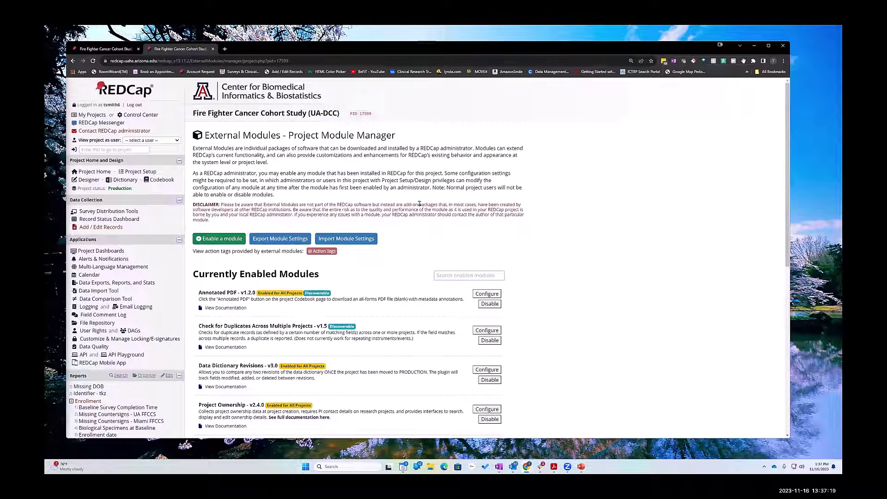
pyautogui.click(482, 331)
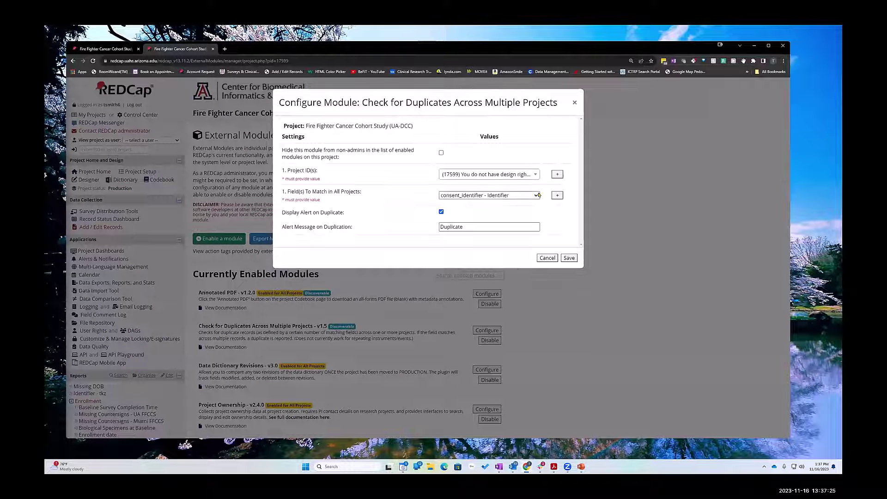
pyautogui.click(557, 195)
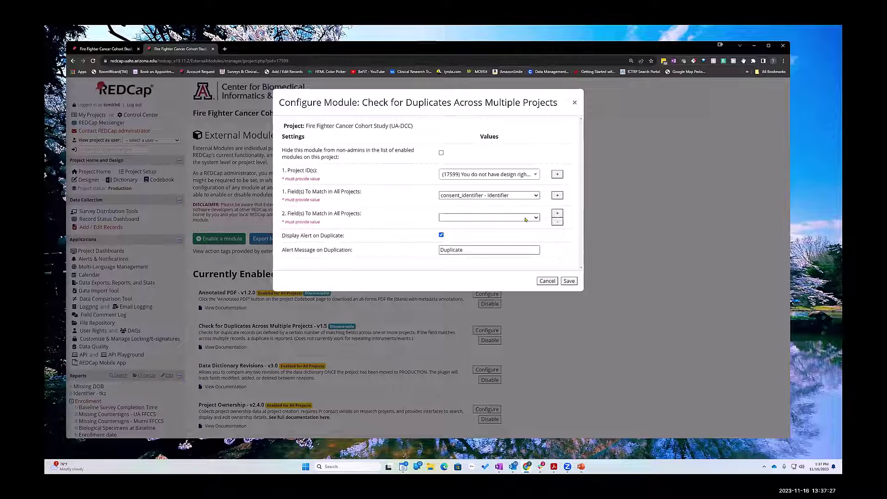
pyautogui.click(531, 217)
pyautogui.click(517, 225)
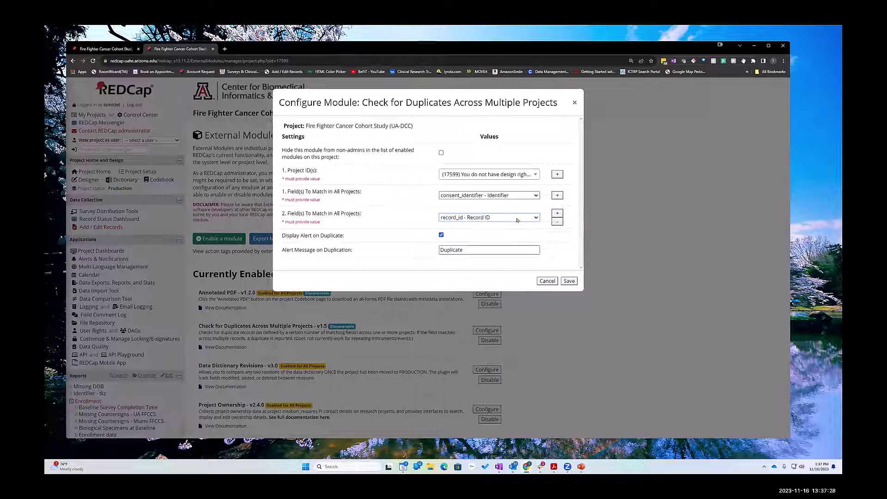
pyautogui.click(557, 213)
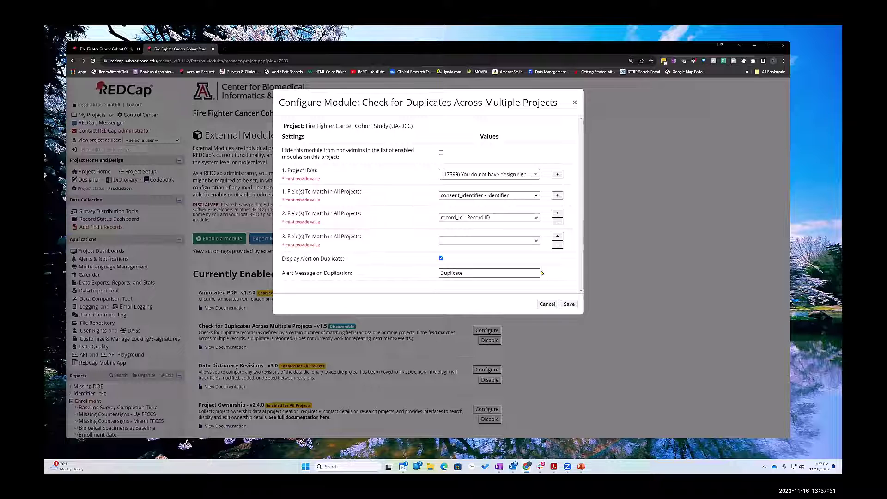
pyautogui.click(558, 244)
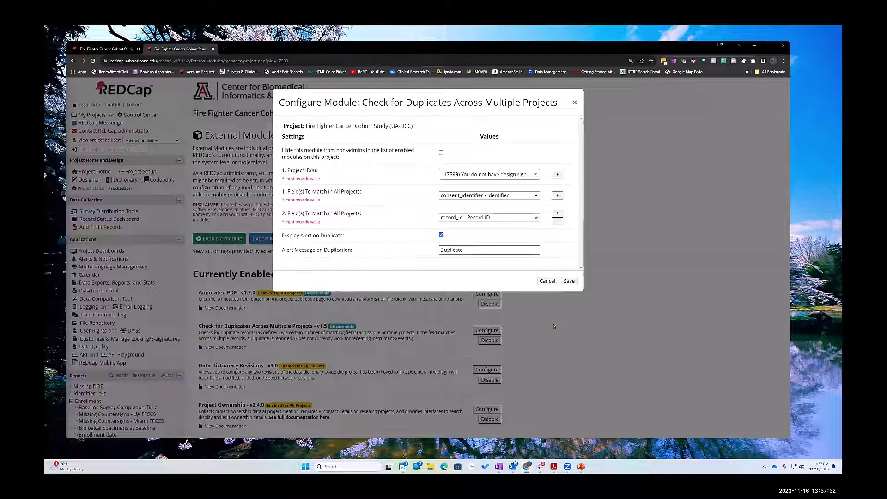
pyautogui.click(569, 281)
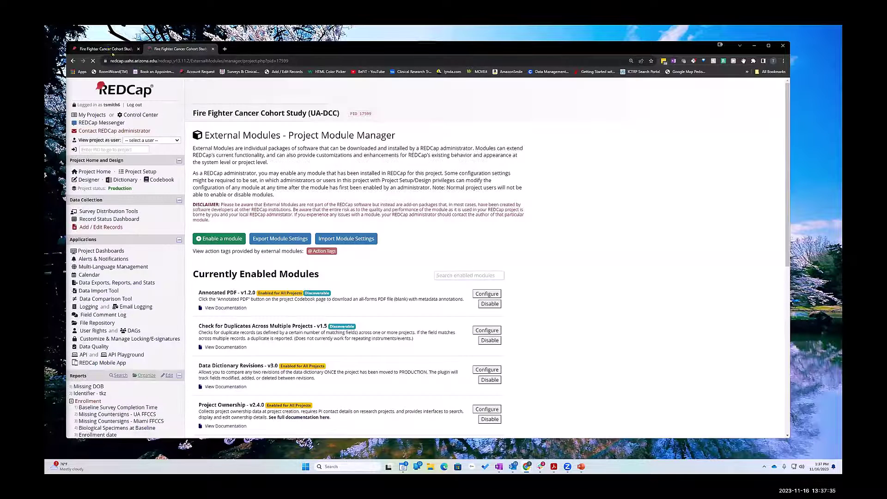
pyautogui.click(73, 60)
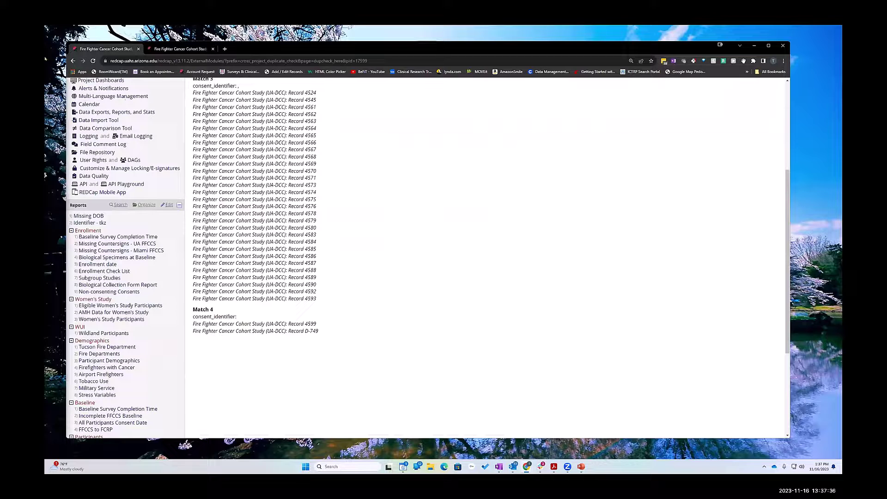
# Rerun the duplicates report matching on consent_identifier and record_id, then go to the module manager
pyautogui.click(93, 60)
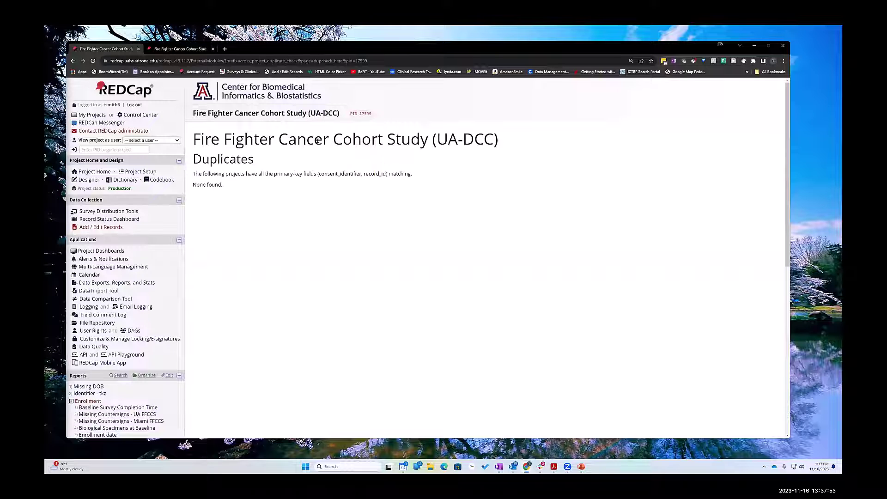
pyautogui.click(160, 49)
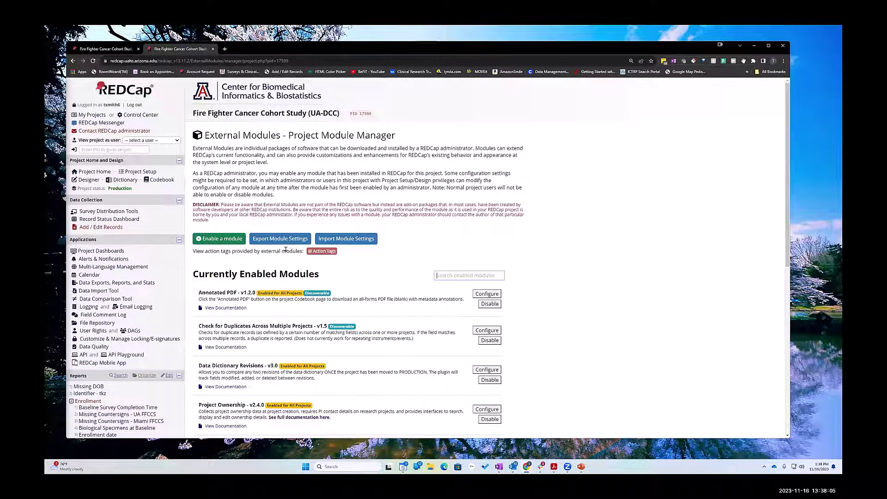
# Remove the record_id matching field, save, and rerun the duplicates report on consent_identifier alone
pyautogui.click(487, 330)
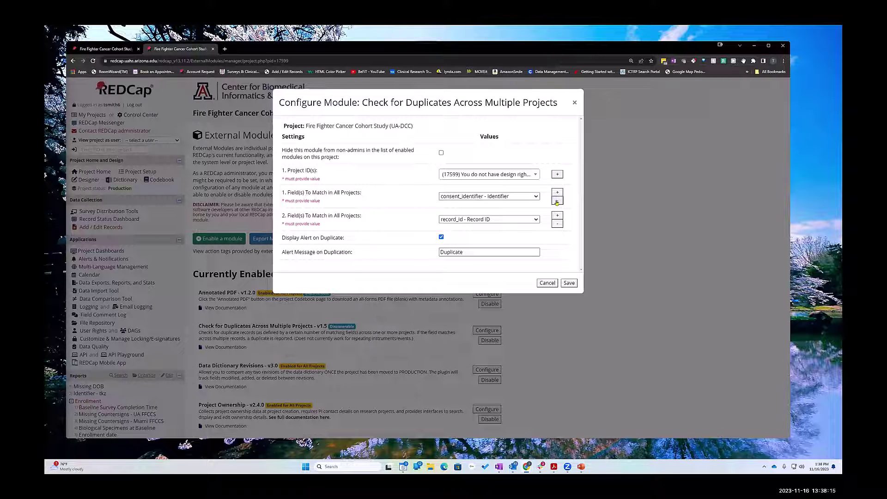
pyautogui.click(557, 224)
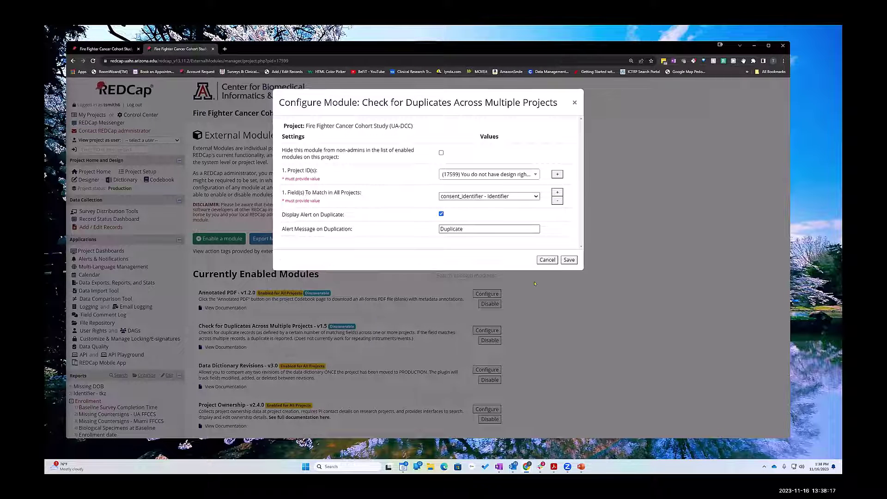
pyautogui.click(570, 260)
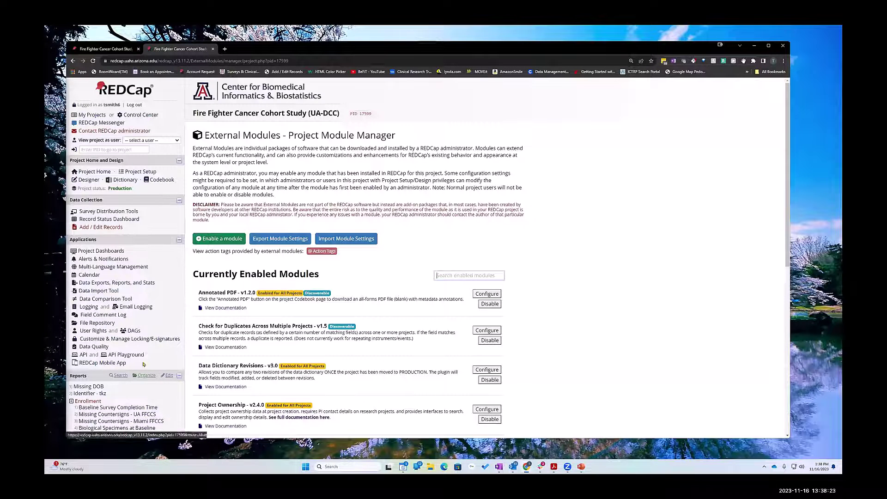
pyautogui.scroll(-3, 143, 357)
pyautogui.click(105, 49)
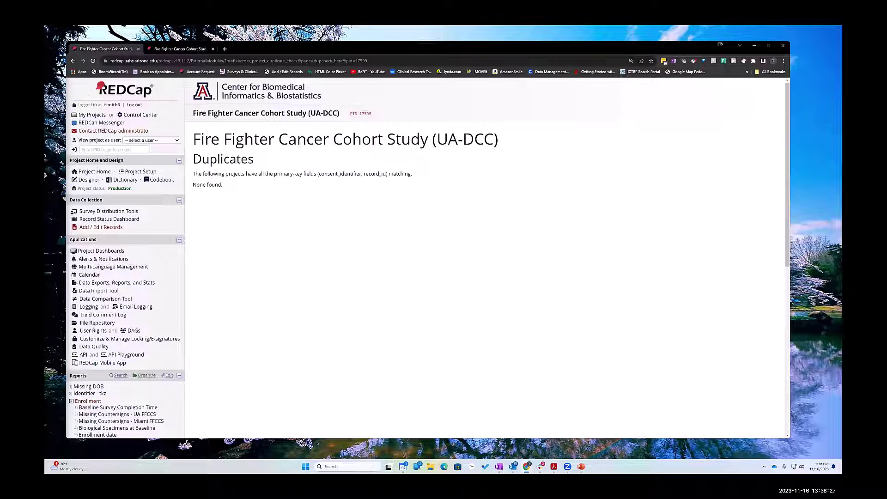
pyautogui.click(93, 60)
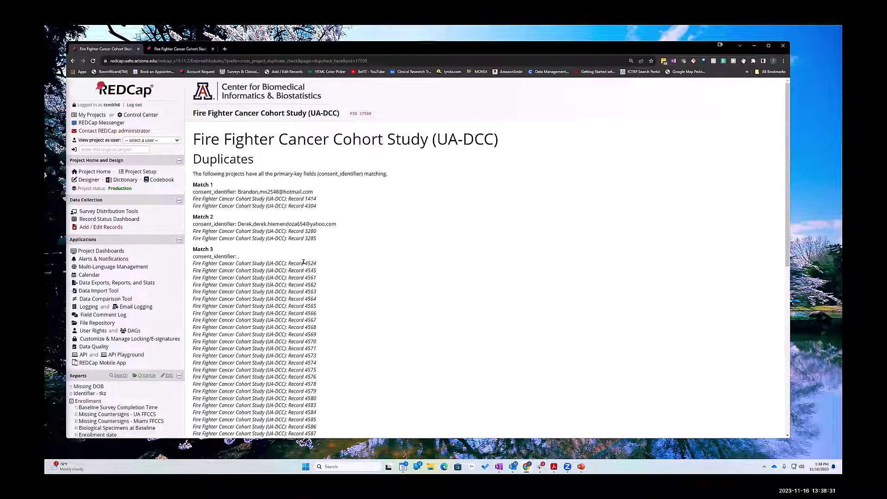
pyautogui.moveTo(303, 262); pyautogui.dragTo(319, 264)
pyautogui.click(140, 171)
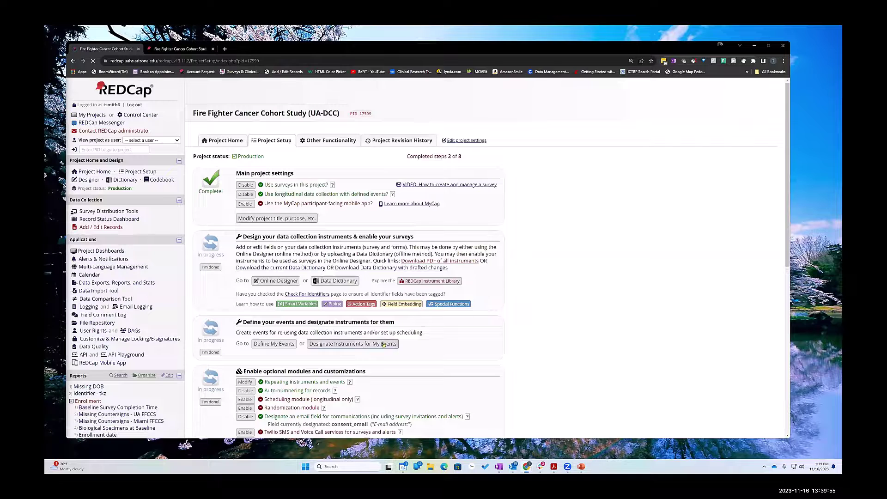
pyautogui.click(274, 344)
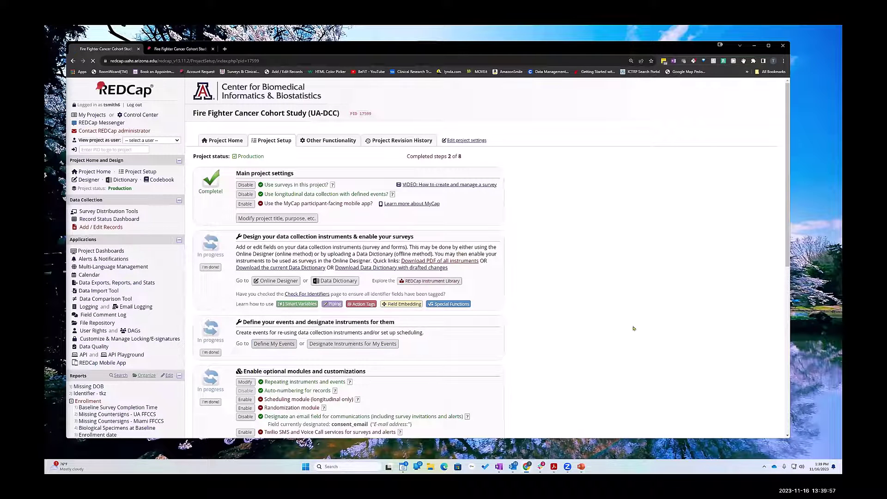
pyautogui.scroll(-2, 342, 378)
pyautogui.scroll(-1, 341, 378)
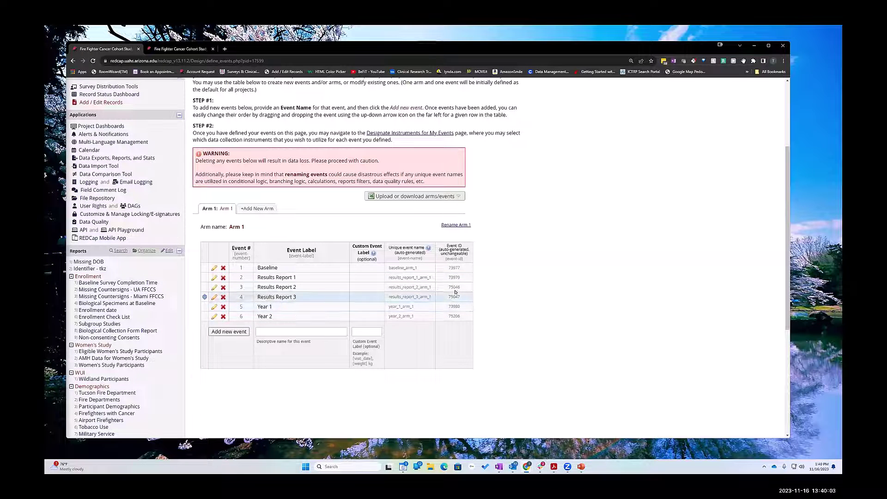
pyautogui.moveTo(459, 267); pyautogui.dragTo(446, 270)
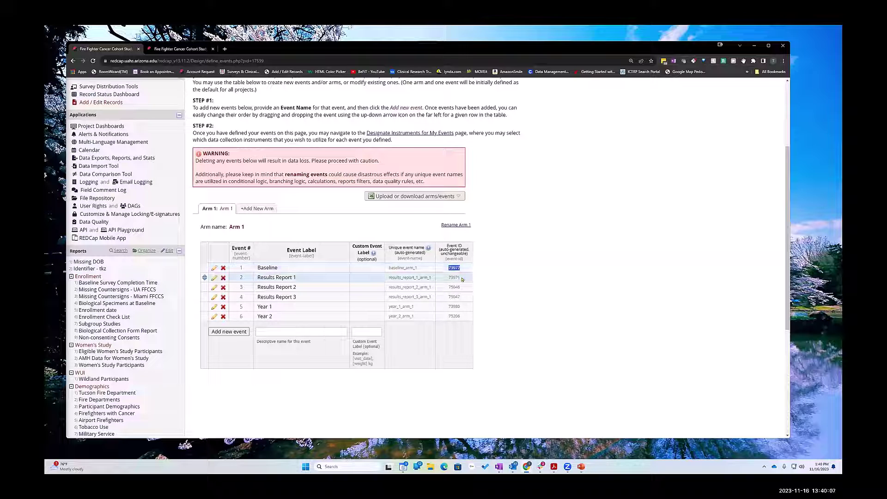
pyautogui.click(461, 278)
pyautogui.doubleClick(456, 277)
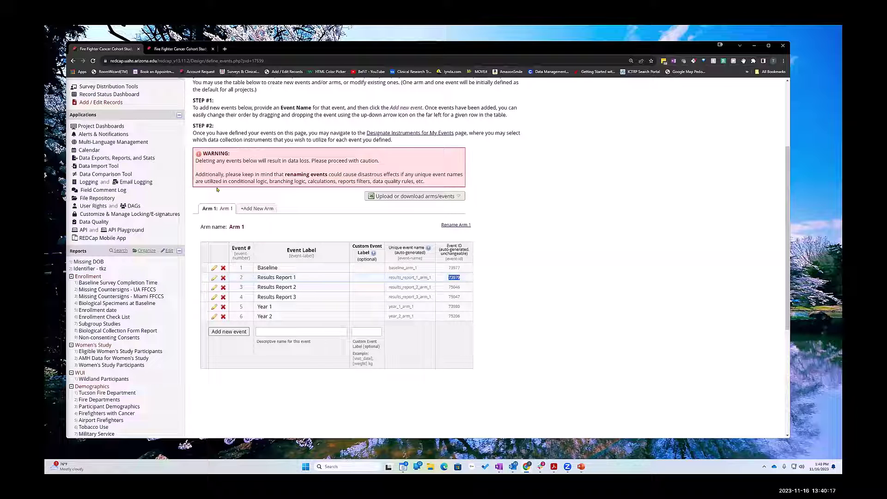
pyautogui.scroll(3, 217, 190)
pyautogui.scroll(-7, 115, 378)
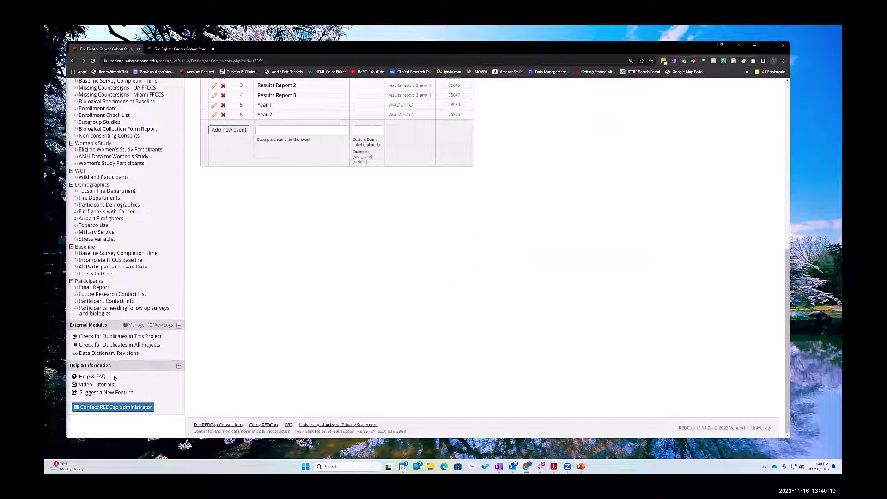
pyautogui.click(120, 336)
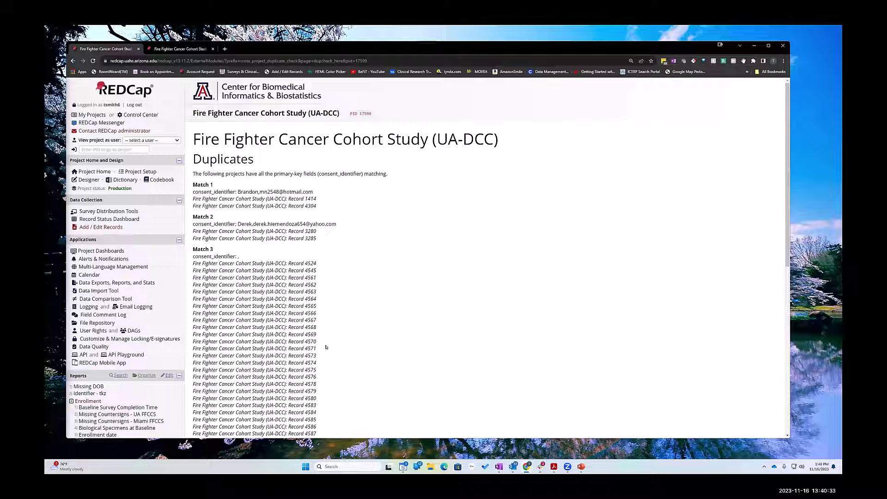
pyautogui.scroll(-1, 324, 400)
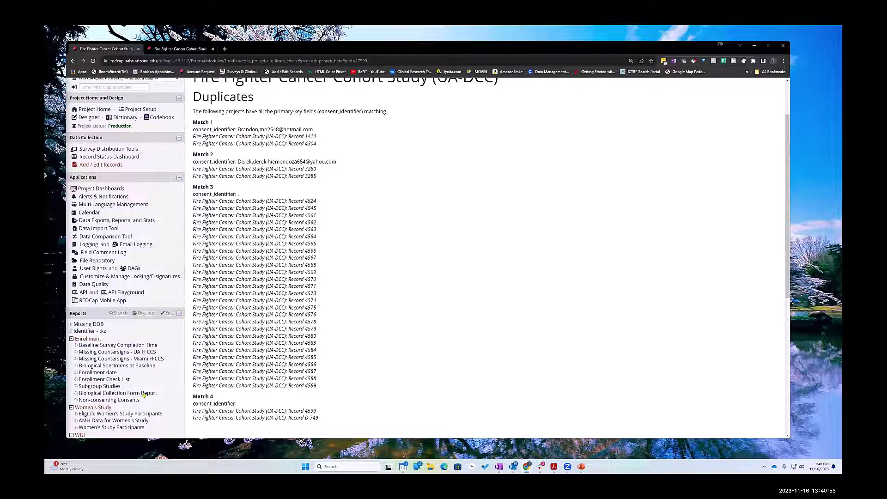
pyautogui.scroll(-3, 138, 383)
pyautogui.scroll(-1, 138, 383)
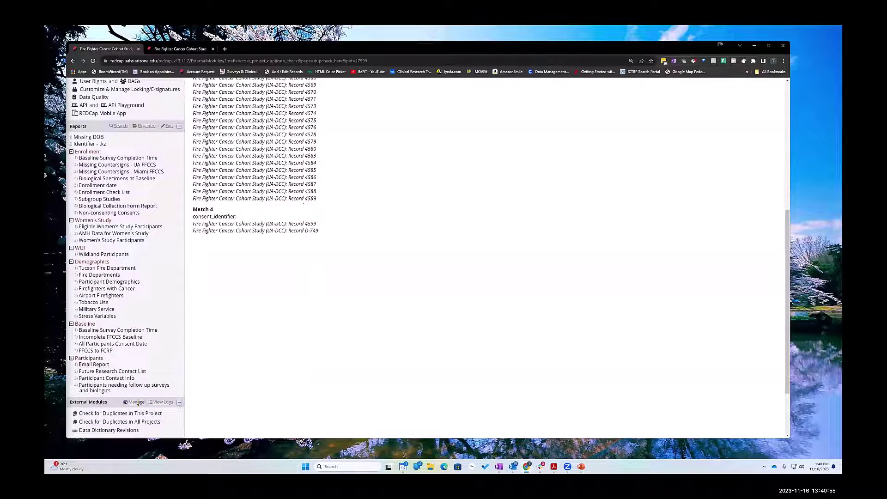
pyautogui.click(161, 414)
pyautogui.scroll(3, 405, 217)
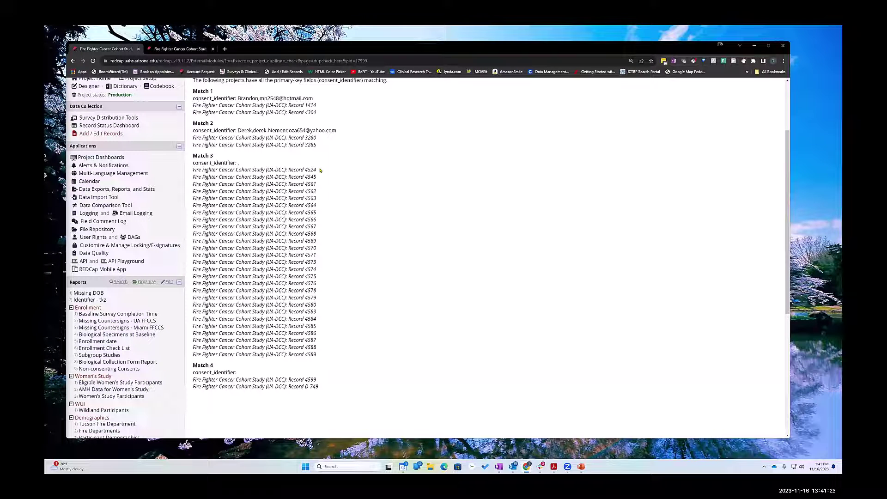
pyautogui.doubleClick(307, 170)
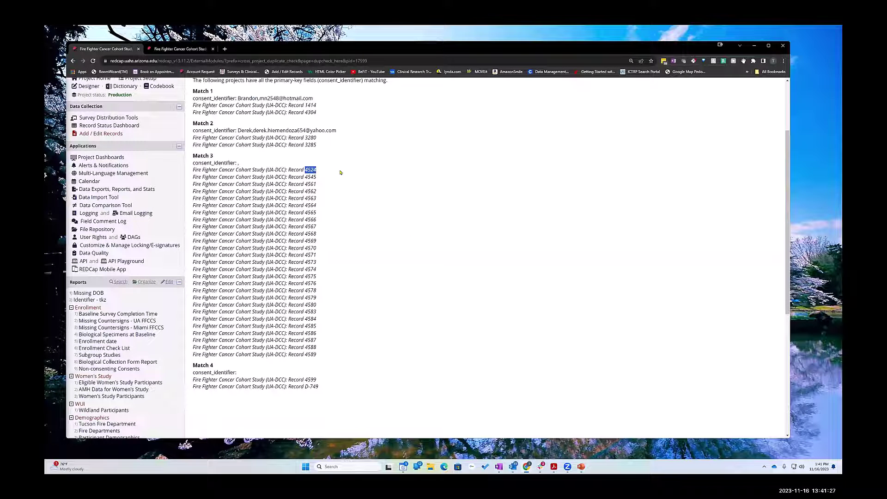